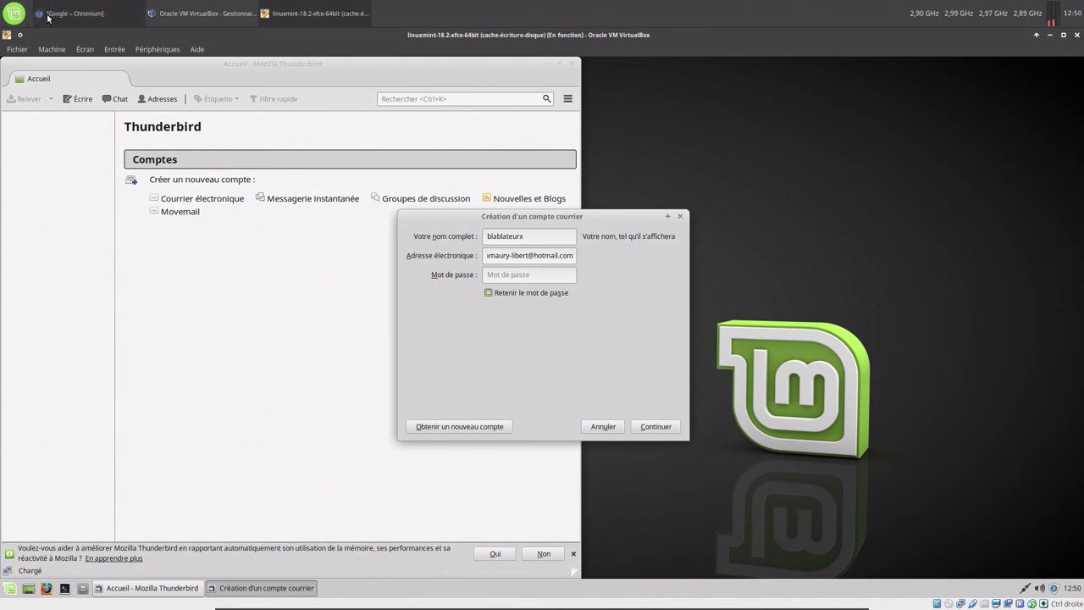
Switch to Chromium and open the Outlook.com mailbox from the mail bookmarks folder under perso
click(67, 13)
click(89, 86)
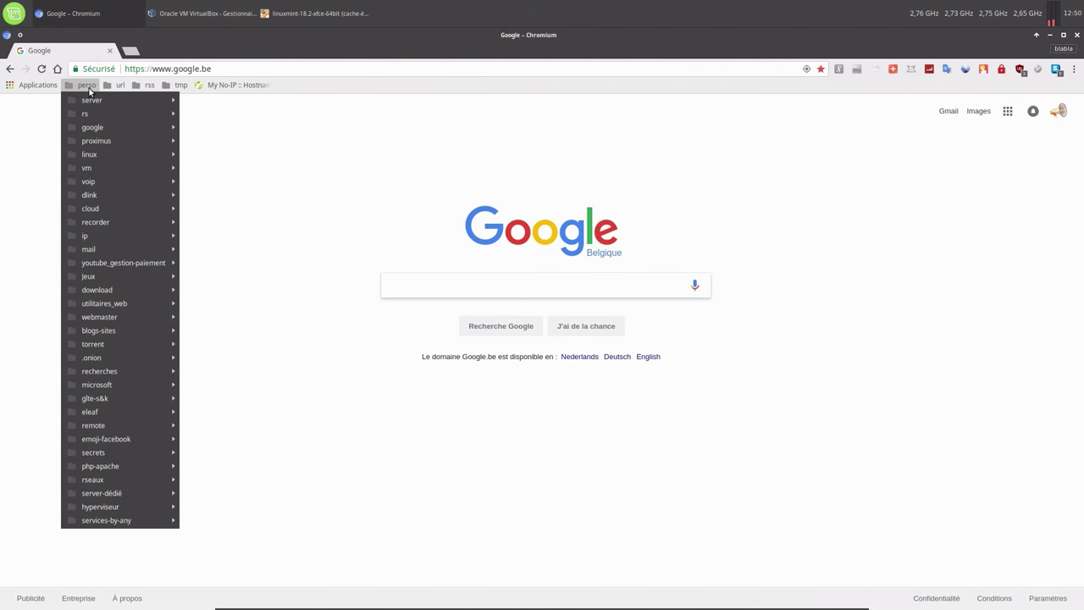
mouse_move(106, 248)
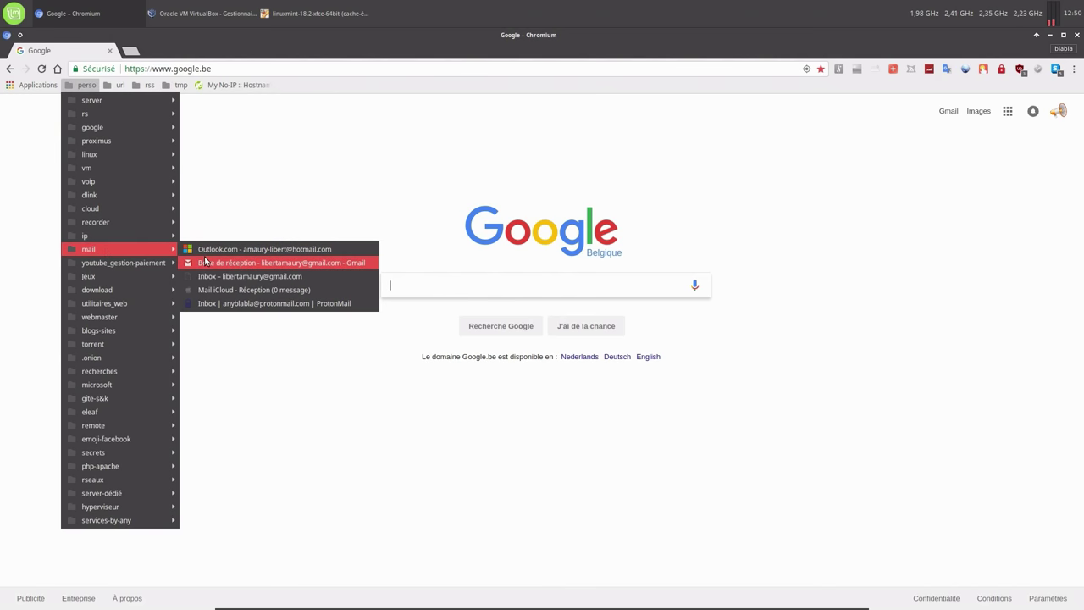
click(206, 251)
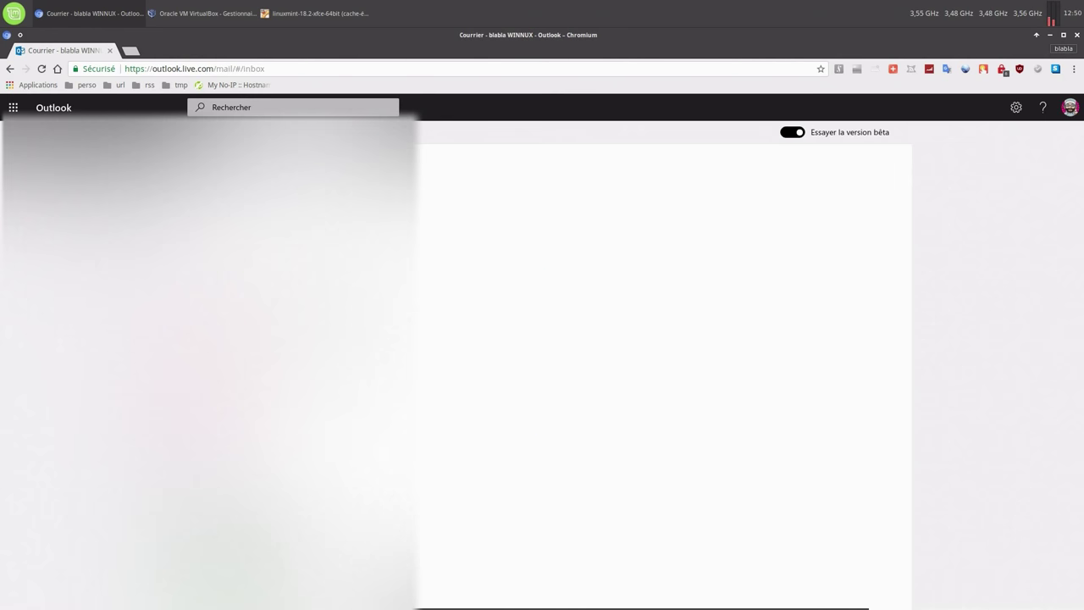
Open the Microsoft account's additional security options, verifying identity with the account password already filled in
click(1067, 110)
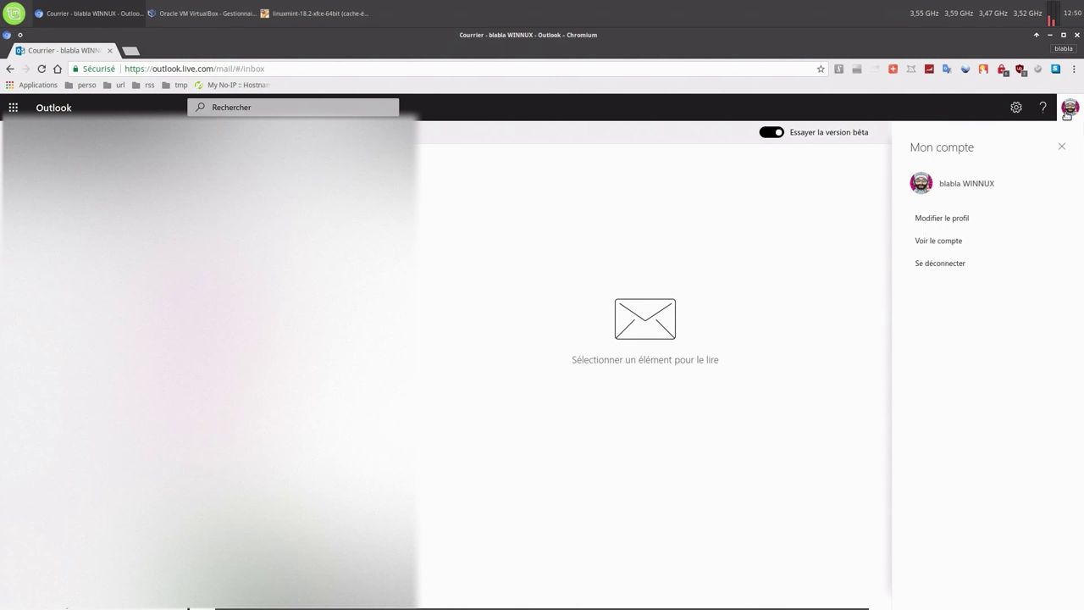
click(942, 243)
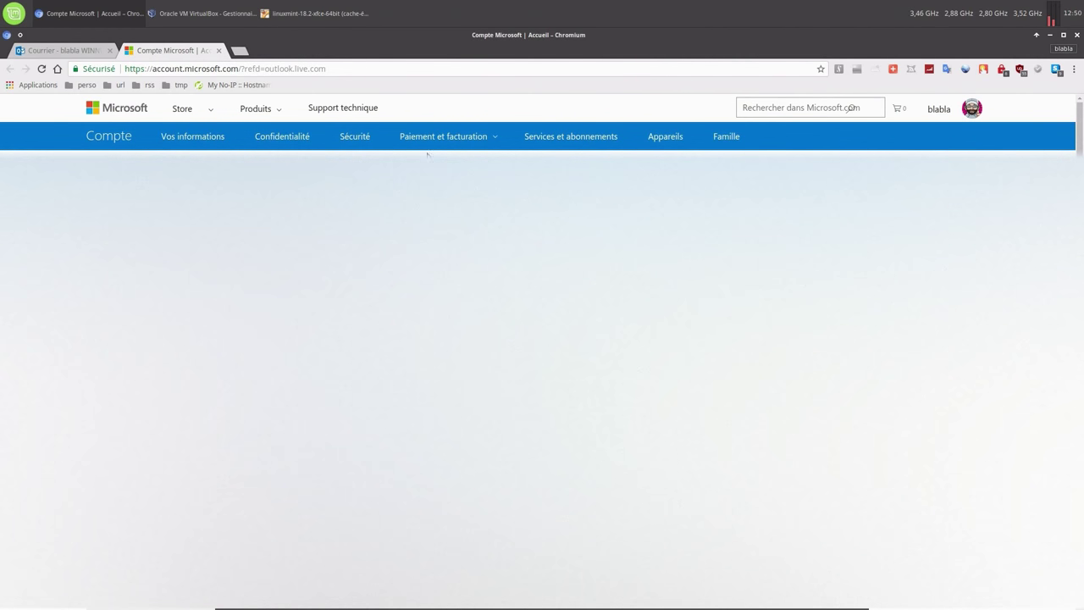
click(344, 144)
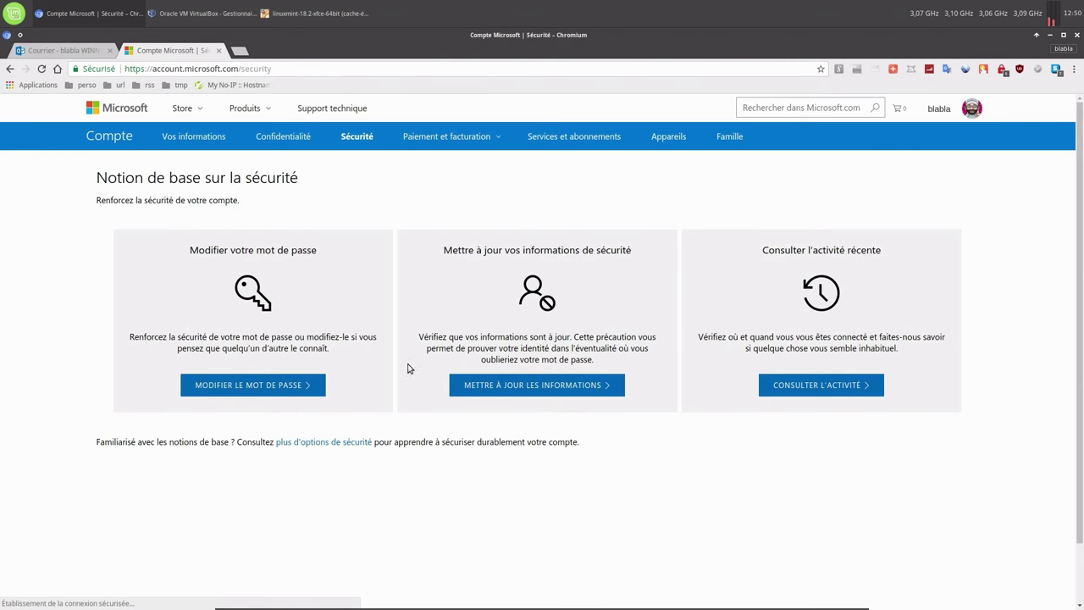
click(316, 447)
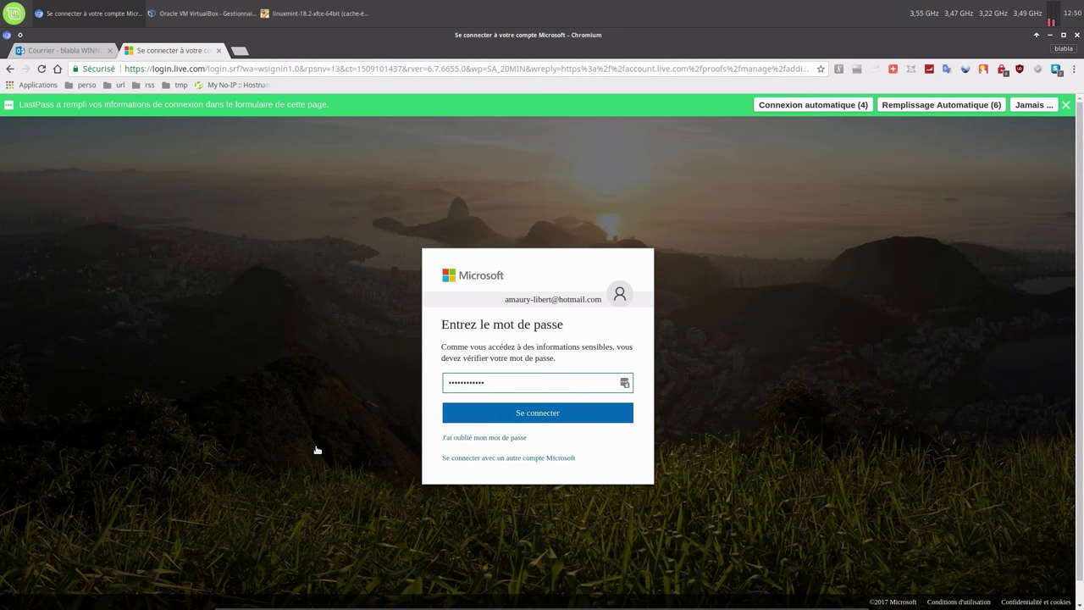
click(534, 421)
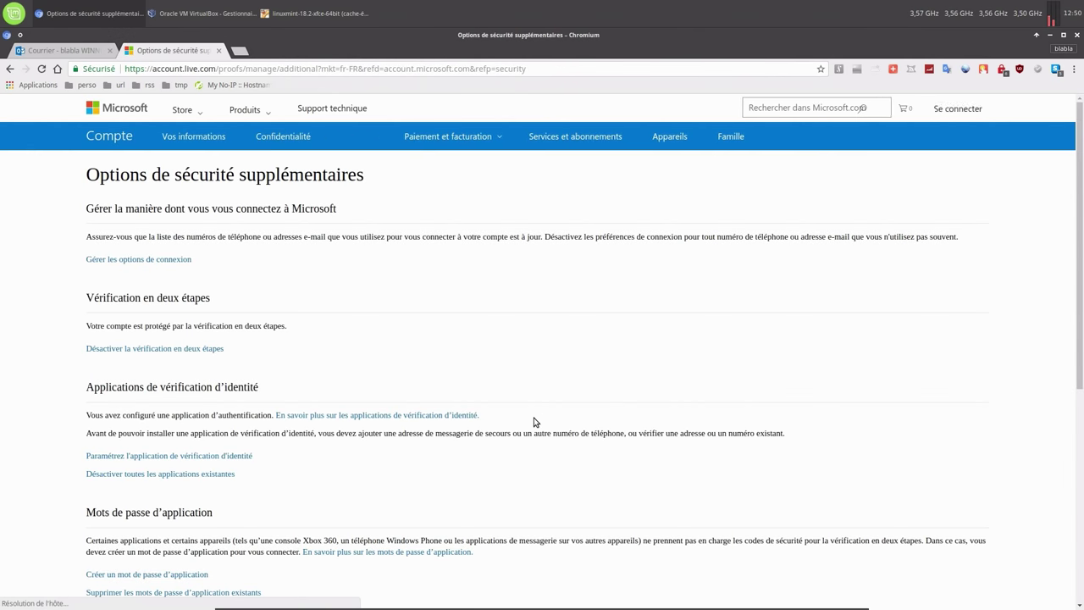
Create a new app password from the account's additional security options
scroll(534, 421, down, 5)
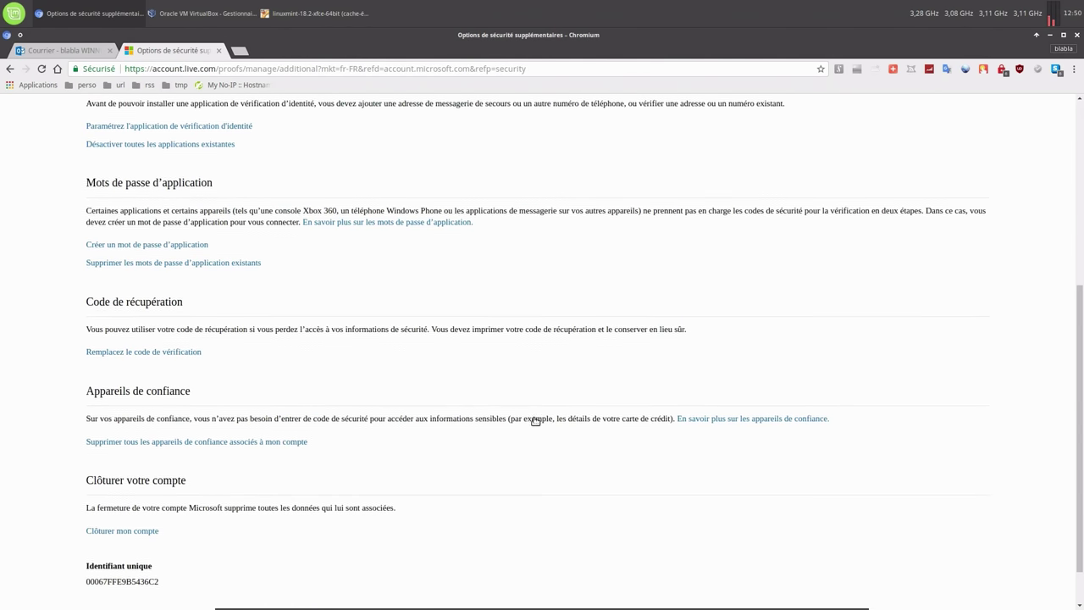
scroll(535, 421, down, 1)
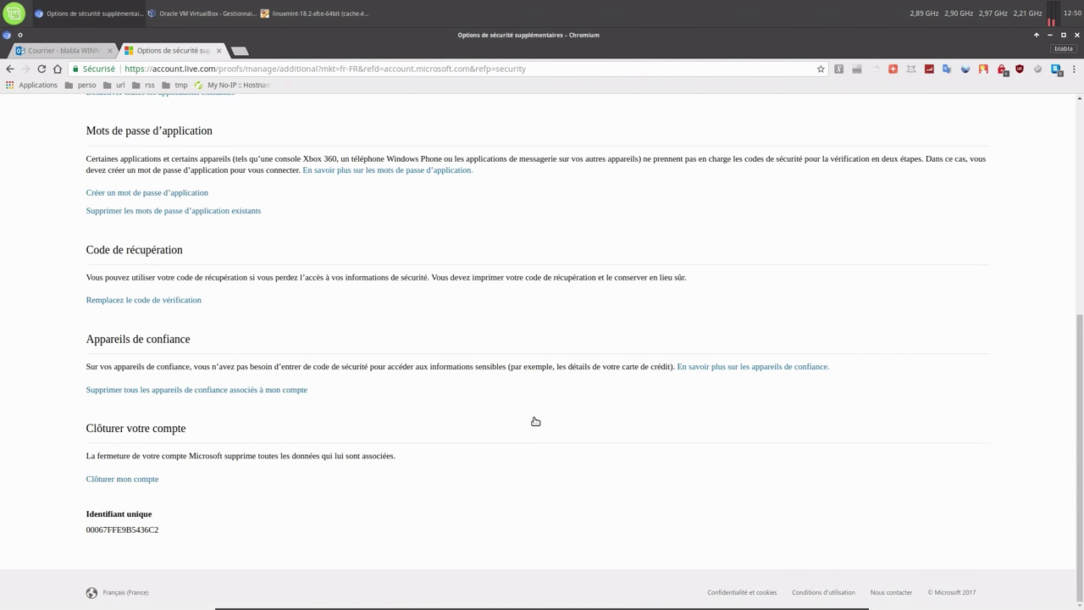
scroll(534, 419, up, 7)
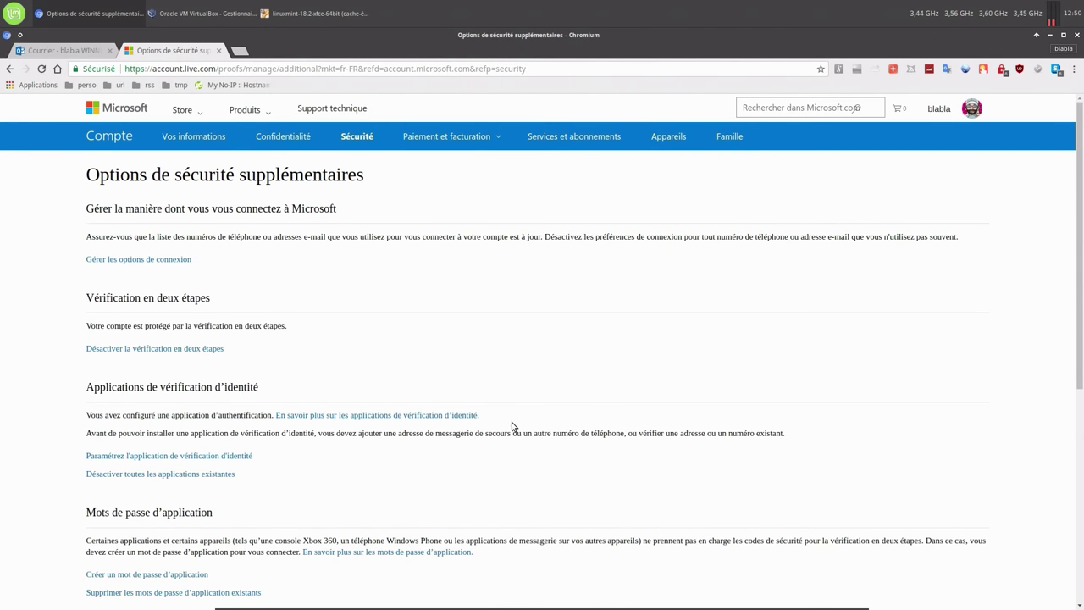
scroll(318, 456, down, 1)
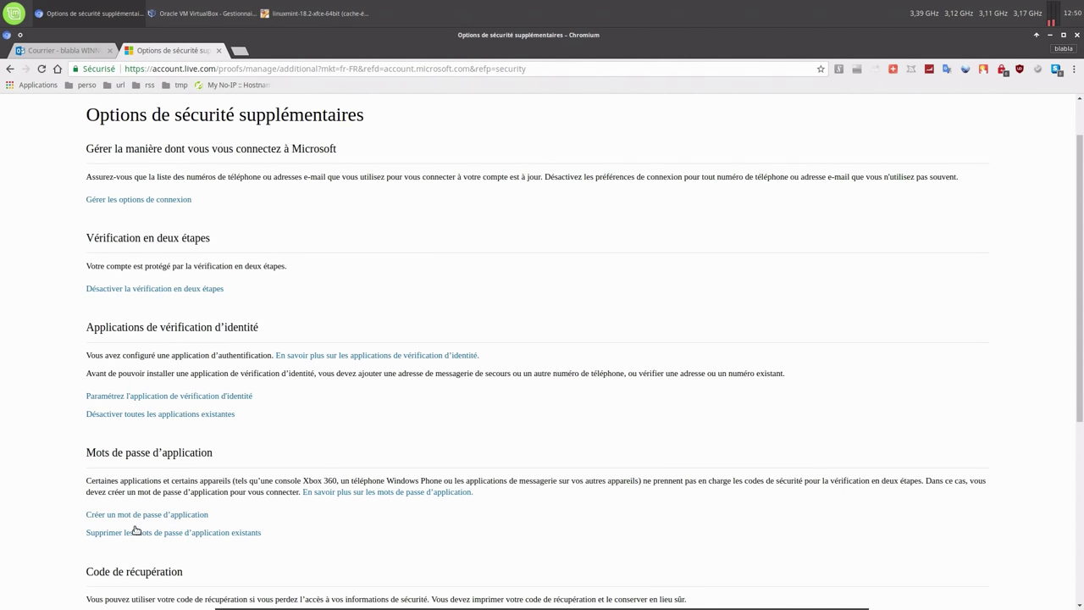
click(141, 515)
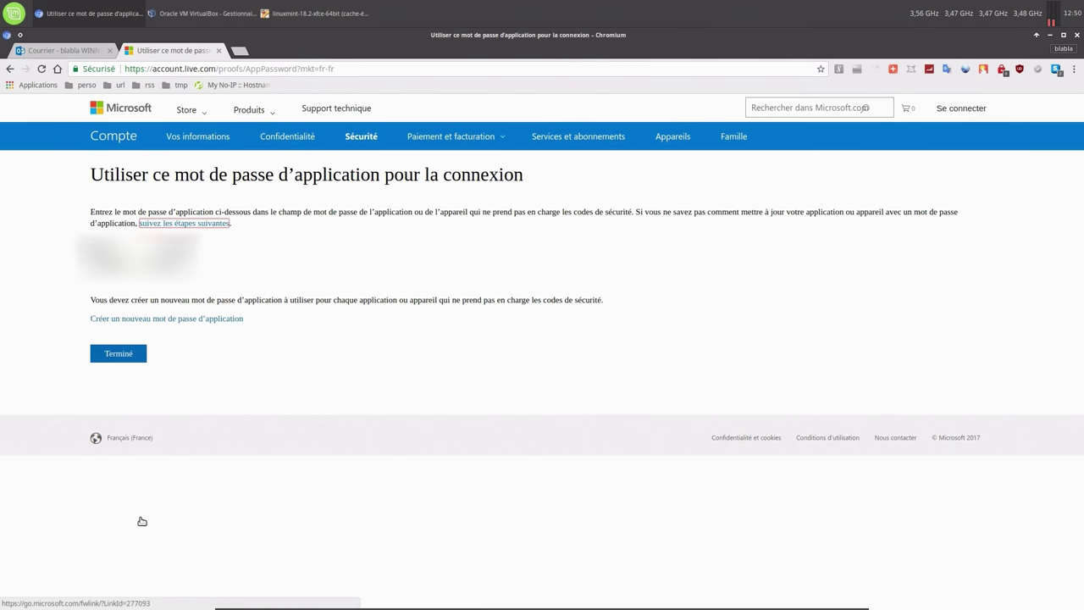
Copy the generated app password and paste it into the password field of Thunderbird's mail account setup in the virtual machine
double_click(110, 264)
right_click(110, 265)
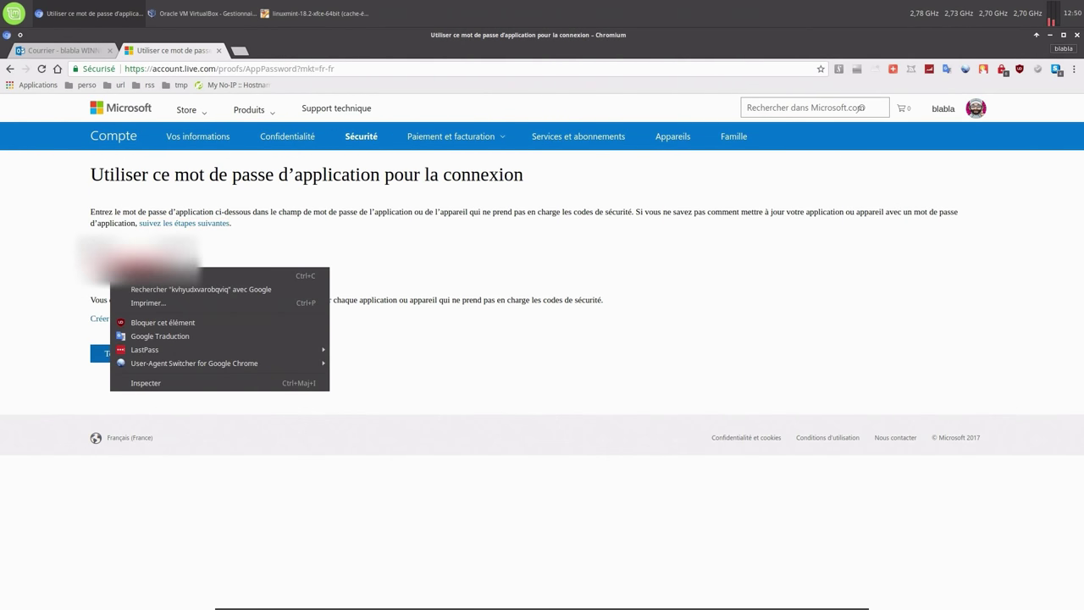
click(128, 286)
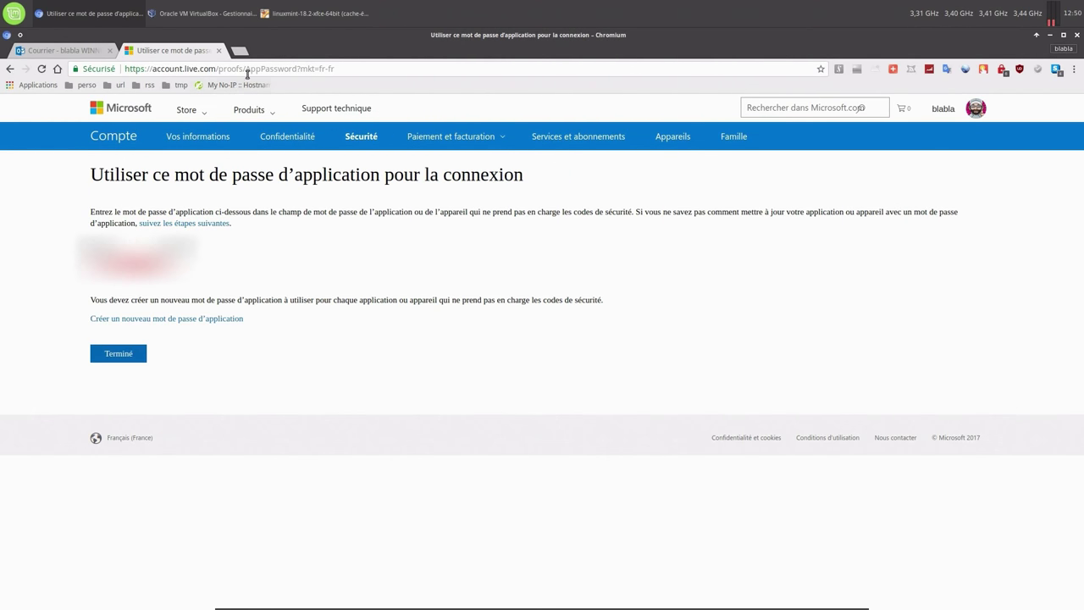
click(315, 13)
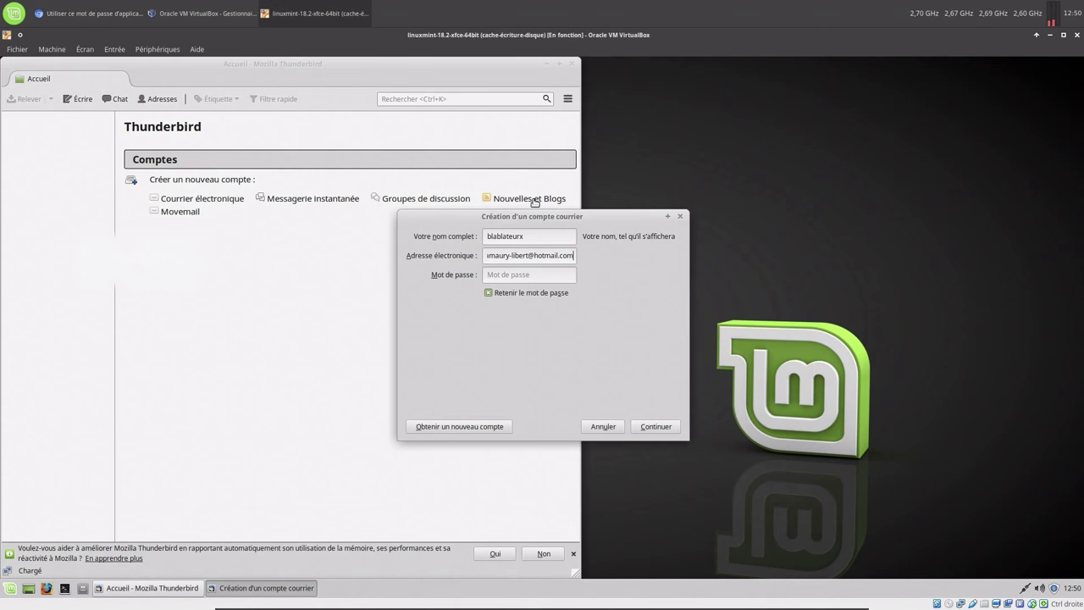
right_click(553, 274)
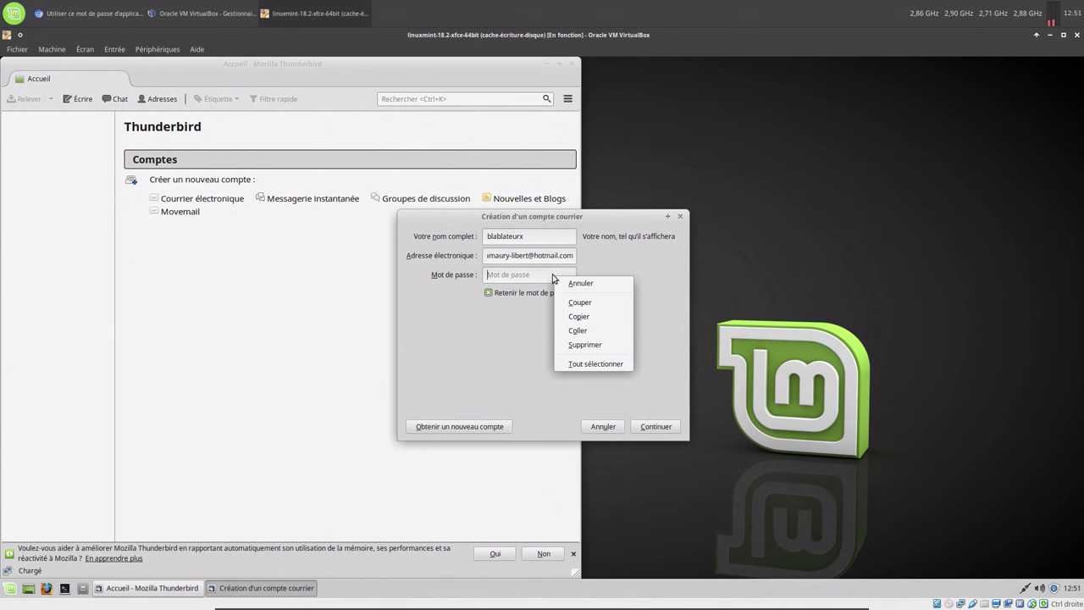
click(582, 332)
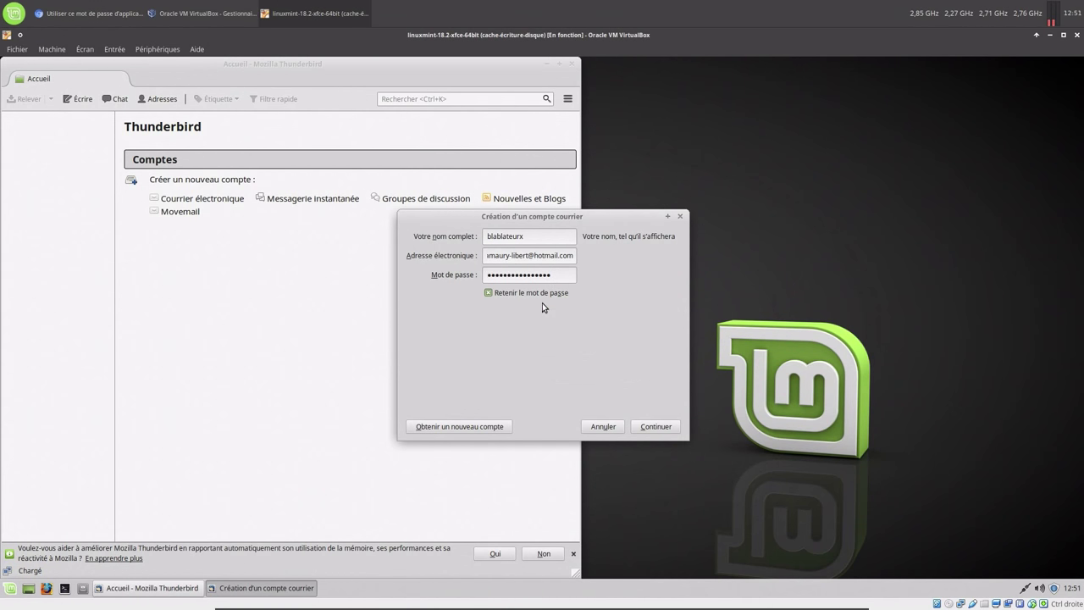
Finish creating the mail account with the detected IMAP configuration and decline sharing usage data with Mozilla
click(656, 427)
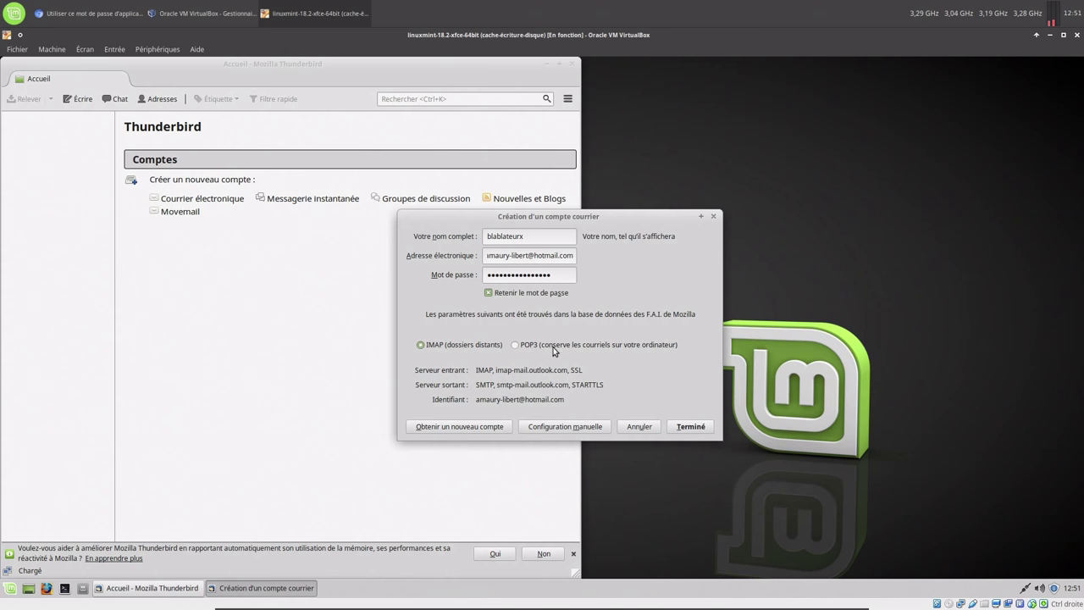
click(689, 427)
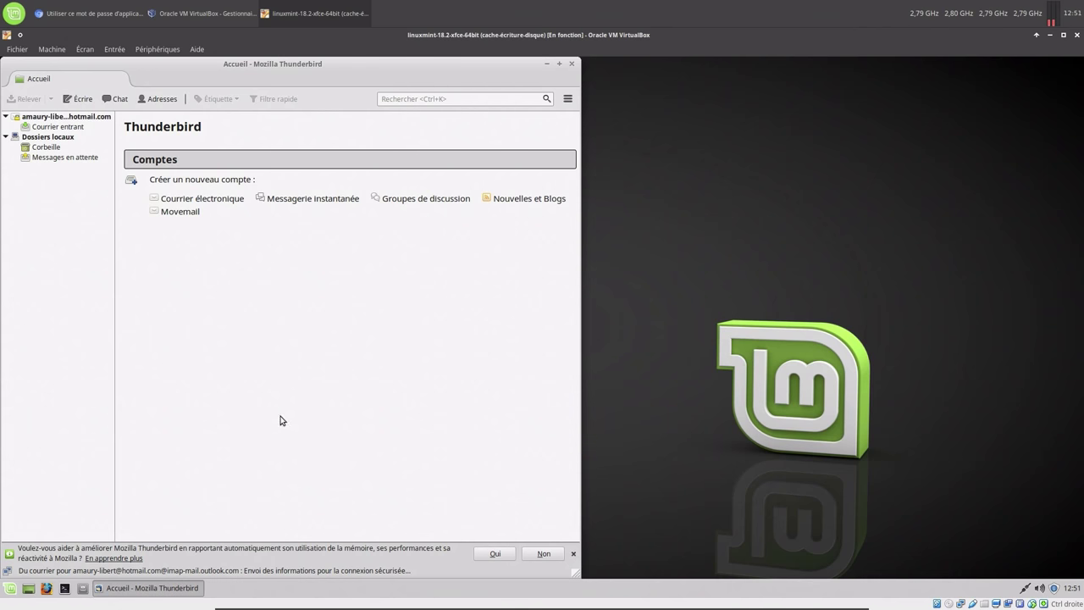
click(535, 555)
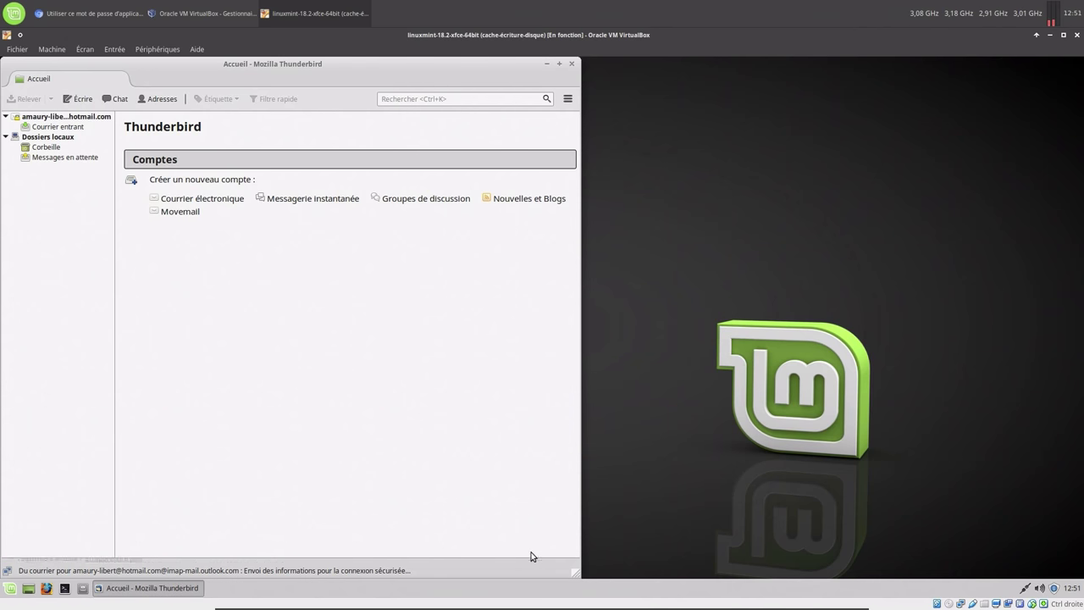
Fetch the messages of the new mail account
right_click(52, 123)
click(68, 132)
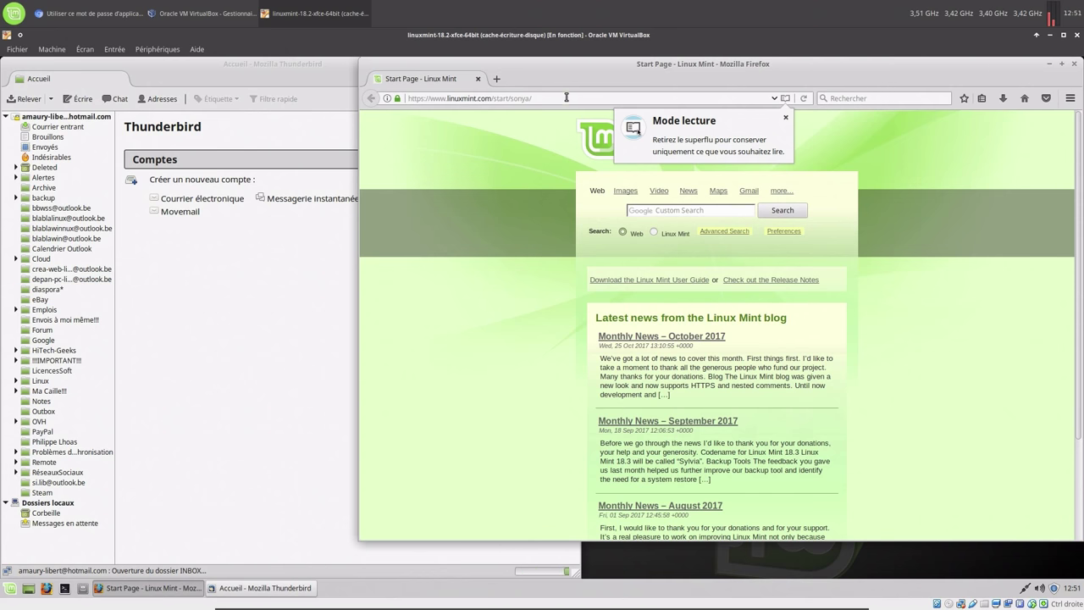
click(563, 98)
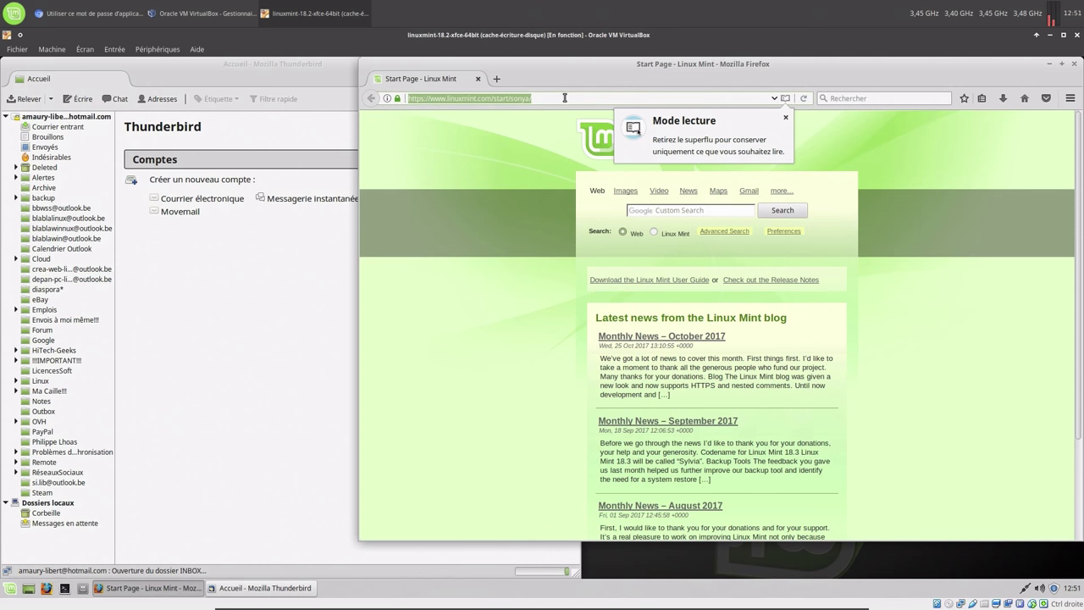
key(ctrl+v)
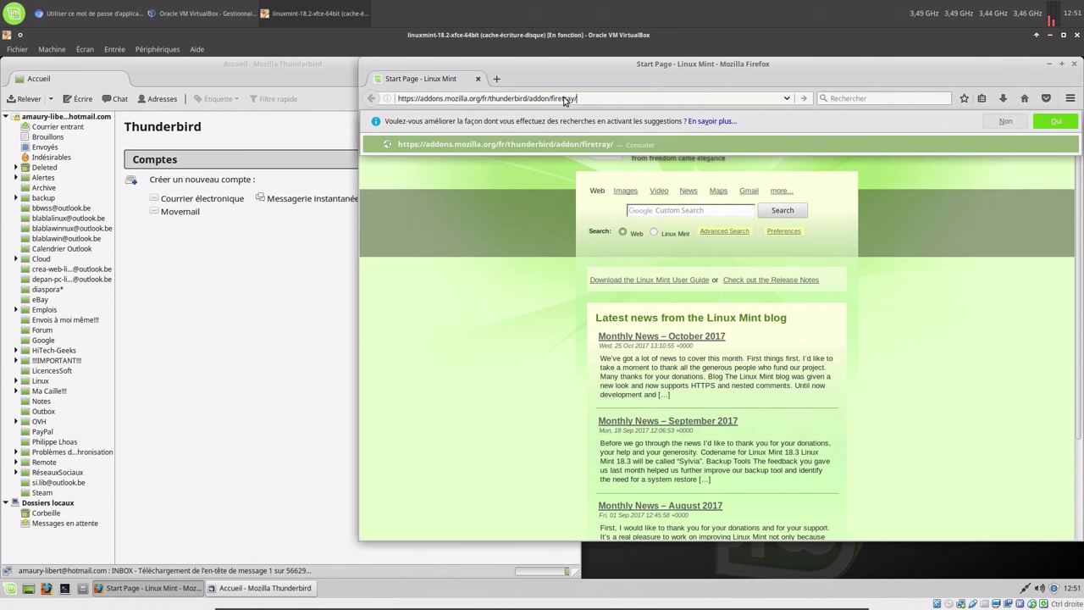
key(Return)
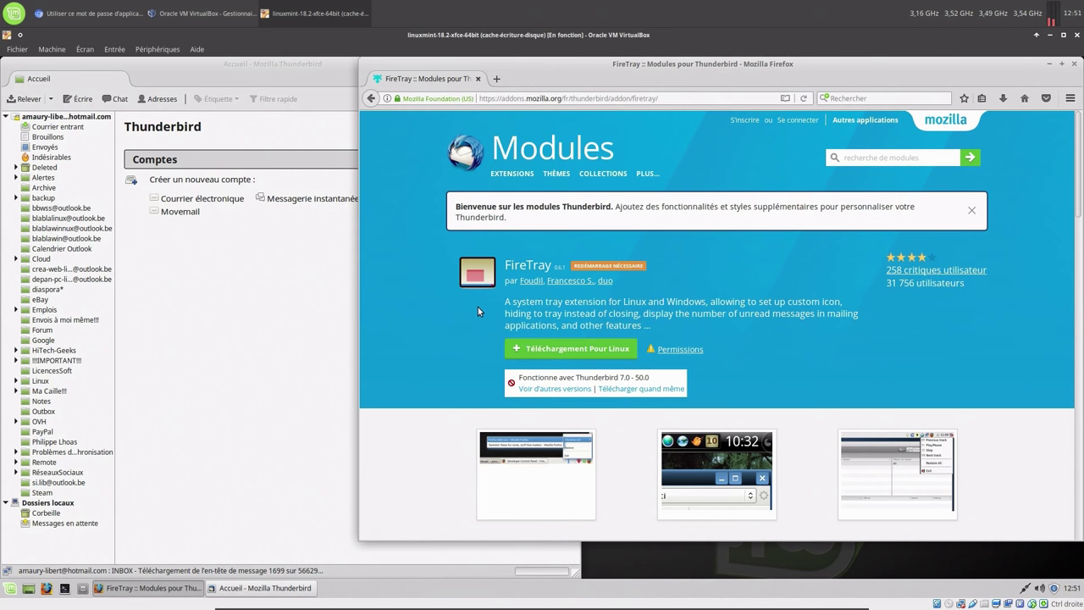
Download the Linux version of FireTray, saving firetray-0.6.1-sm+tb+fx-linux.xpi as a file
click(547, 348)
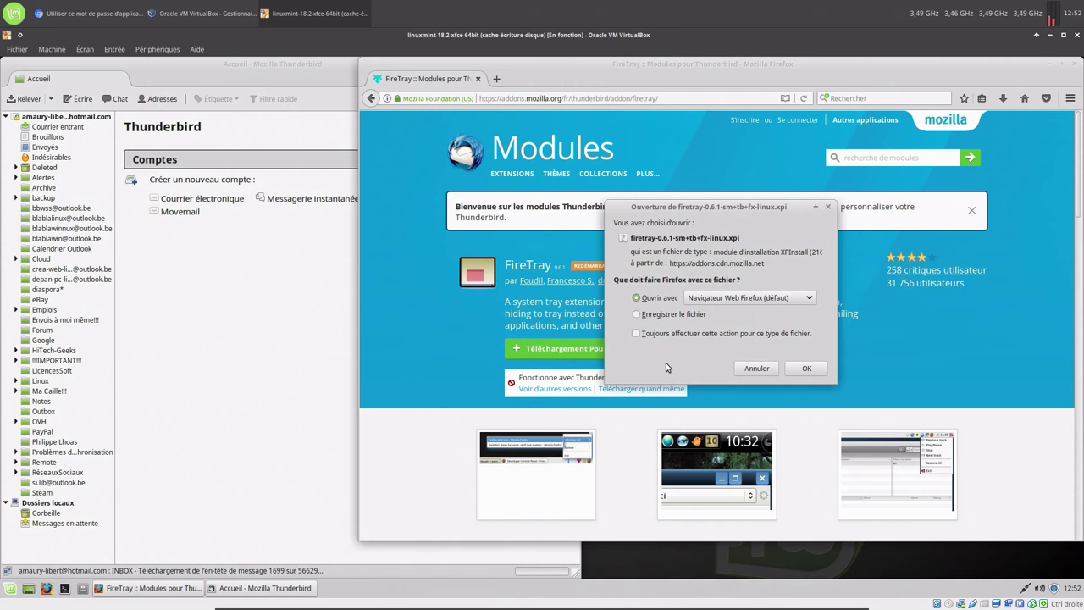
drag(624, 210, 718, 173)
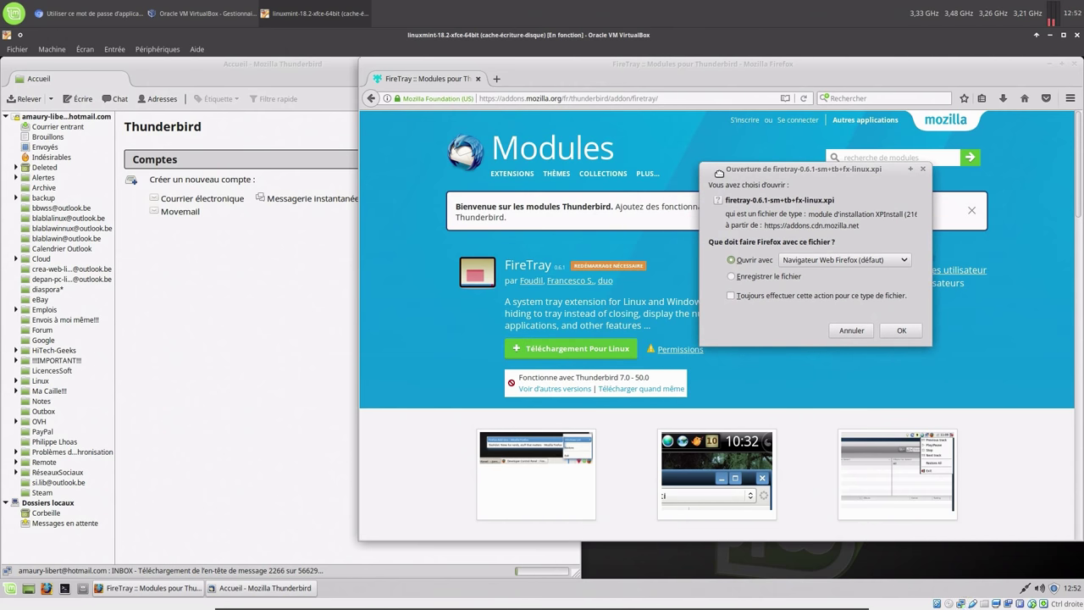
drag(719, 173, 775, 304)
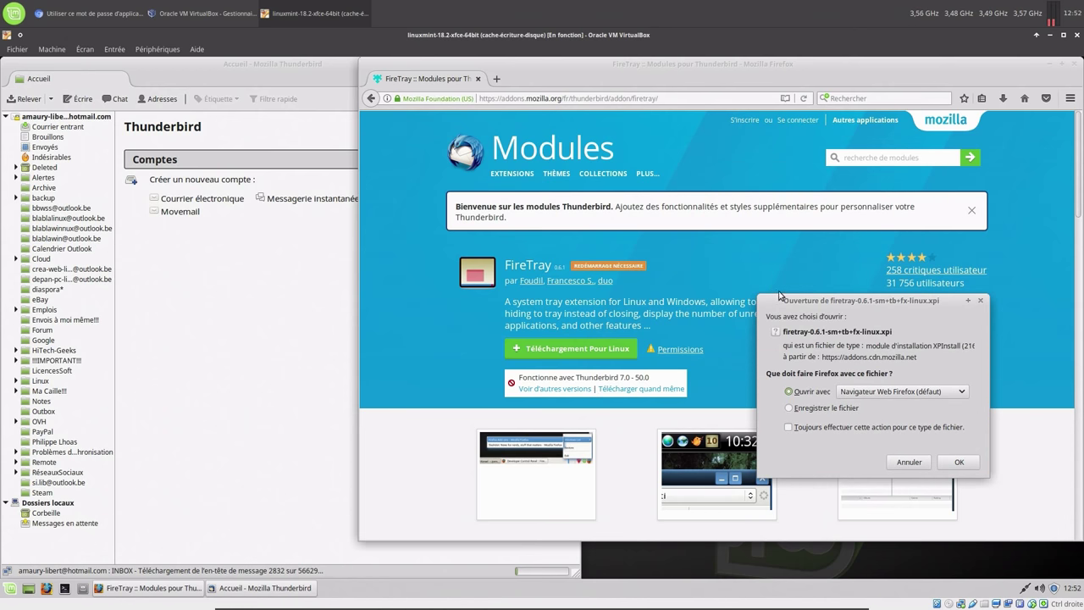
drag(776, 301, 750, 199)
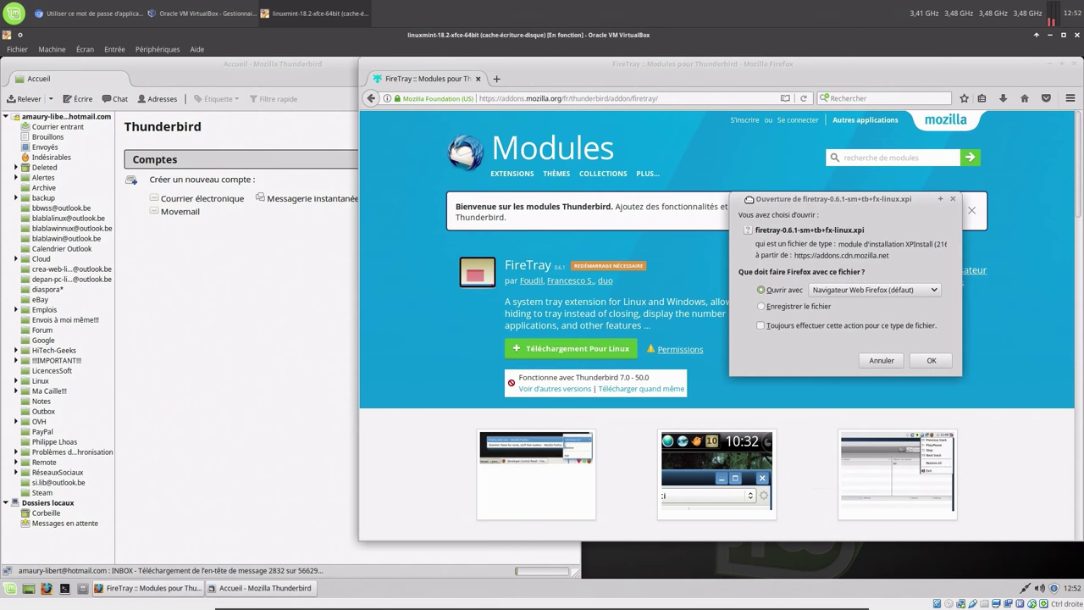
click(808, 307)
click(922, 360)
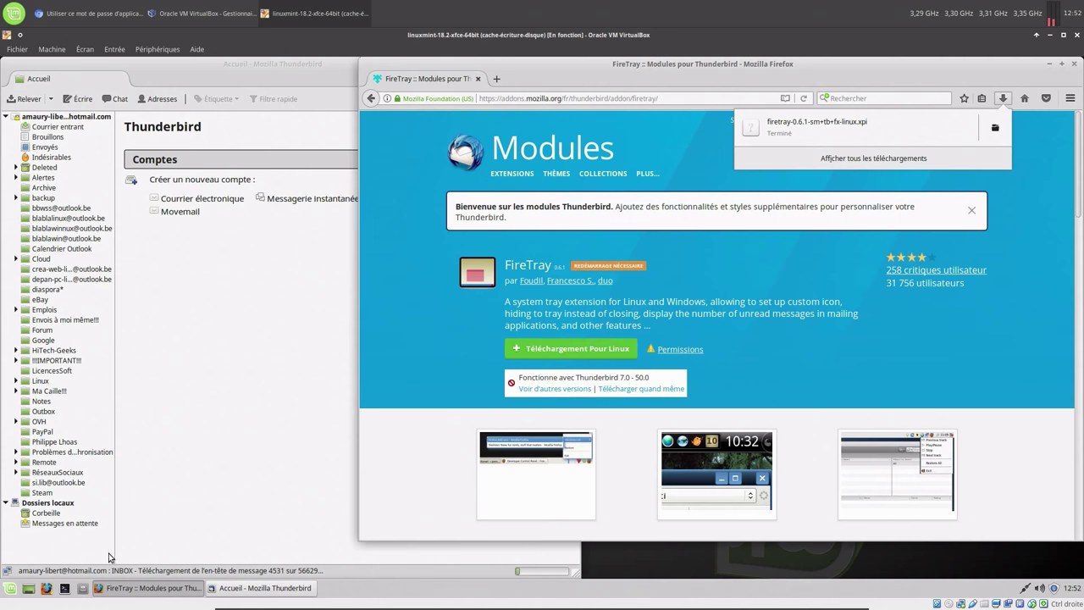
Locate firetray-0.6.1-sm+tb+fx-linux.xpi in the Téléchargements folder with the file manager
click(84, 586)
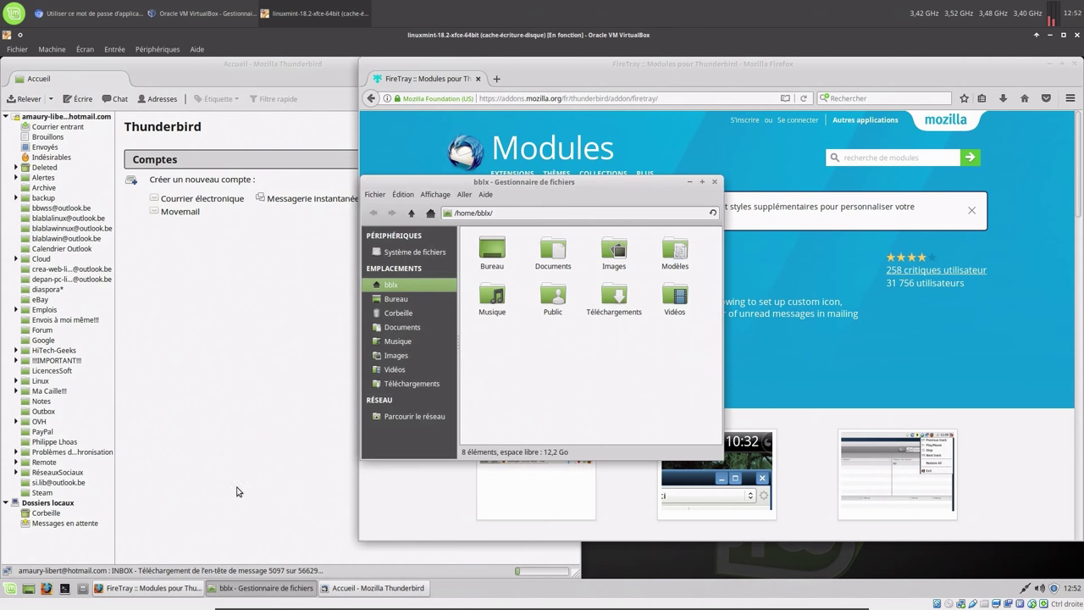
double_click(614, 298)
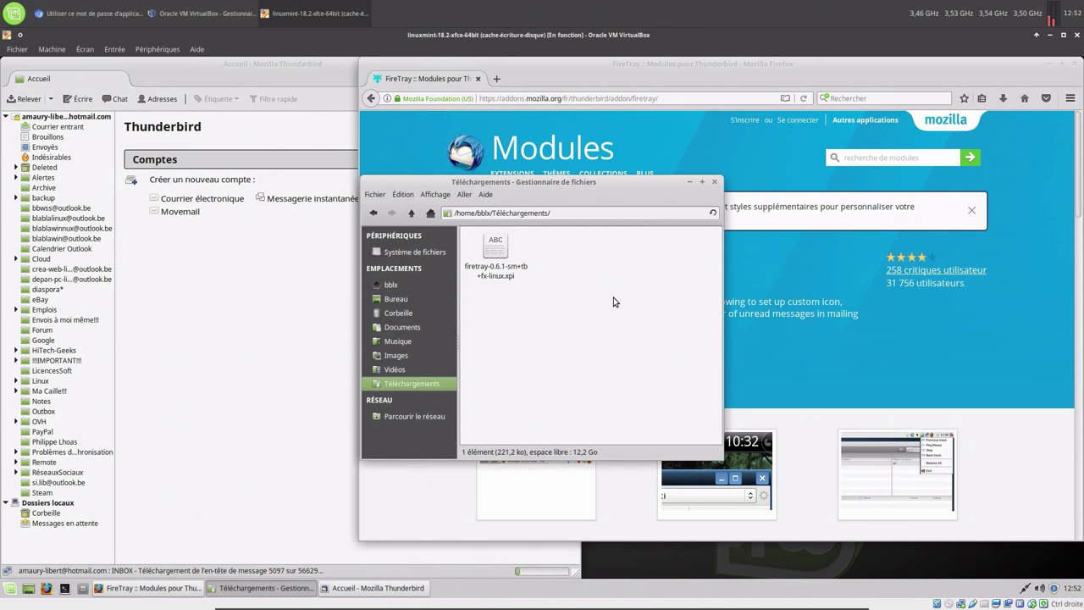
click(498, 248)
Return to Thunderbird and open its add-ons manager (Modules complémentaires)
click(228, 74)
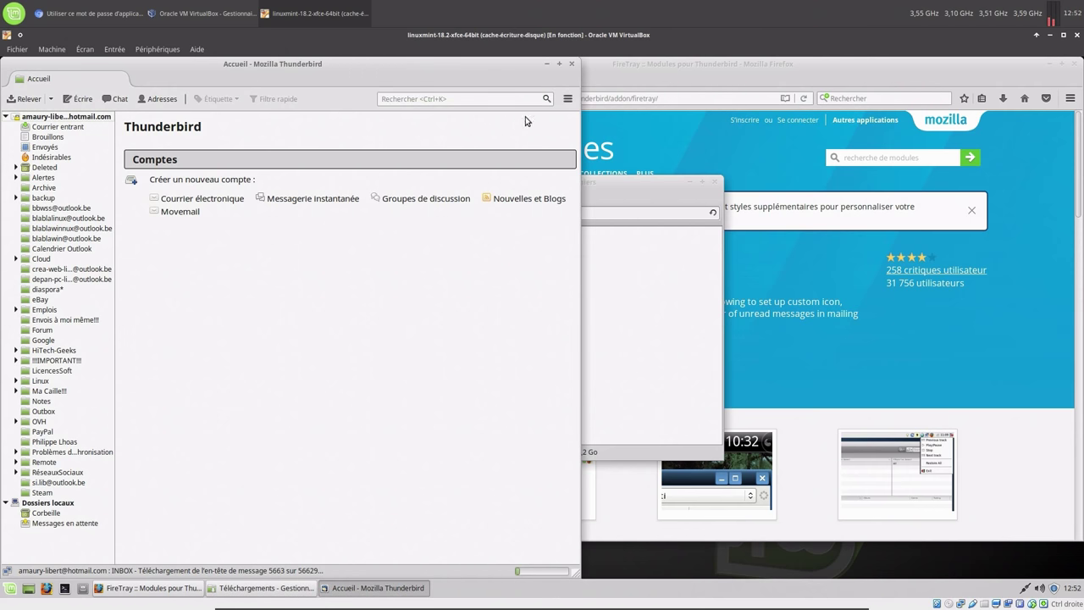
click(567, 99)
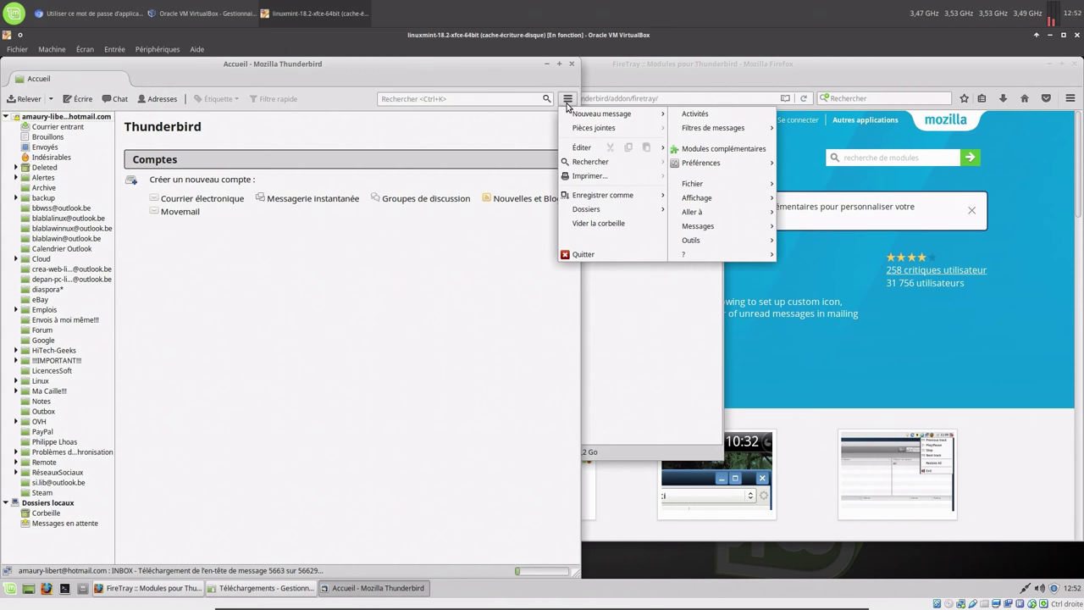
click(721, 149)
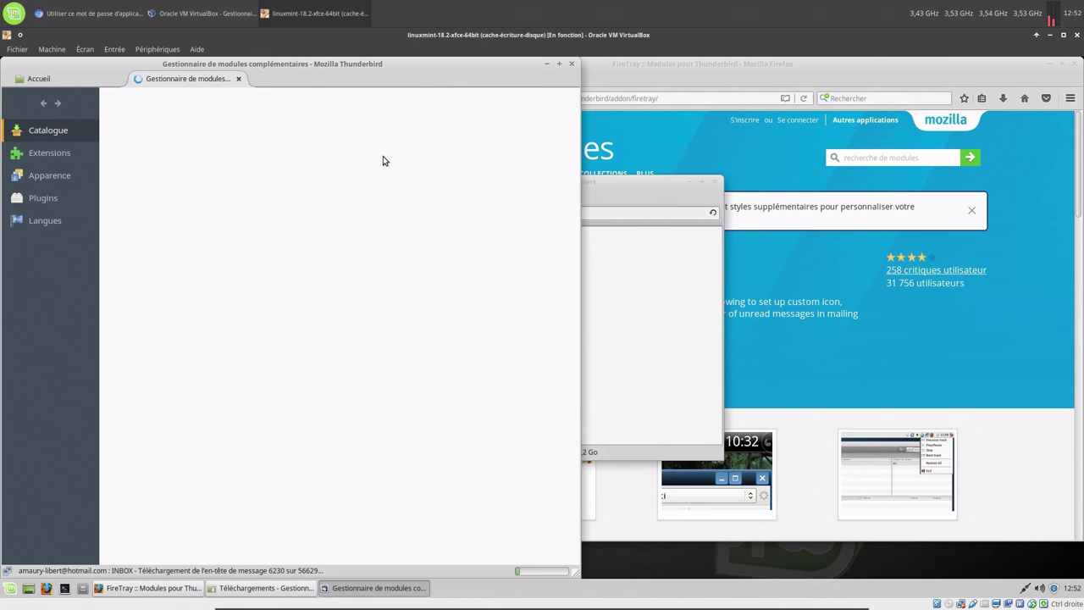
Install the FireTray extension from firetray-0.6.1-sm+tb+fx-linux.xpi in the Téléchargements folder and restart Thunderbird
click(81, 157)
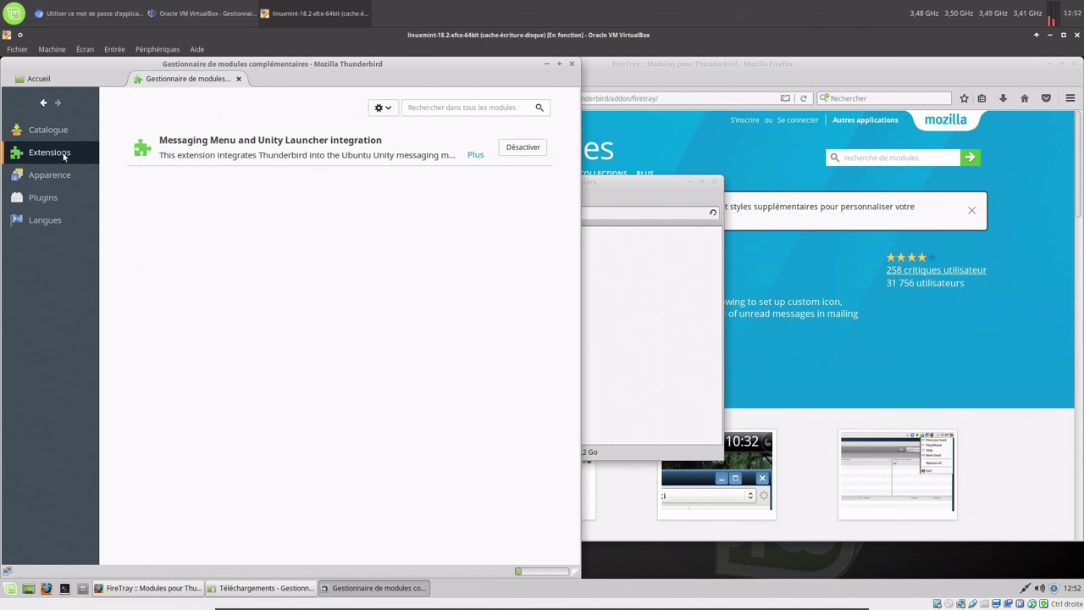
click(385, 110)
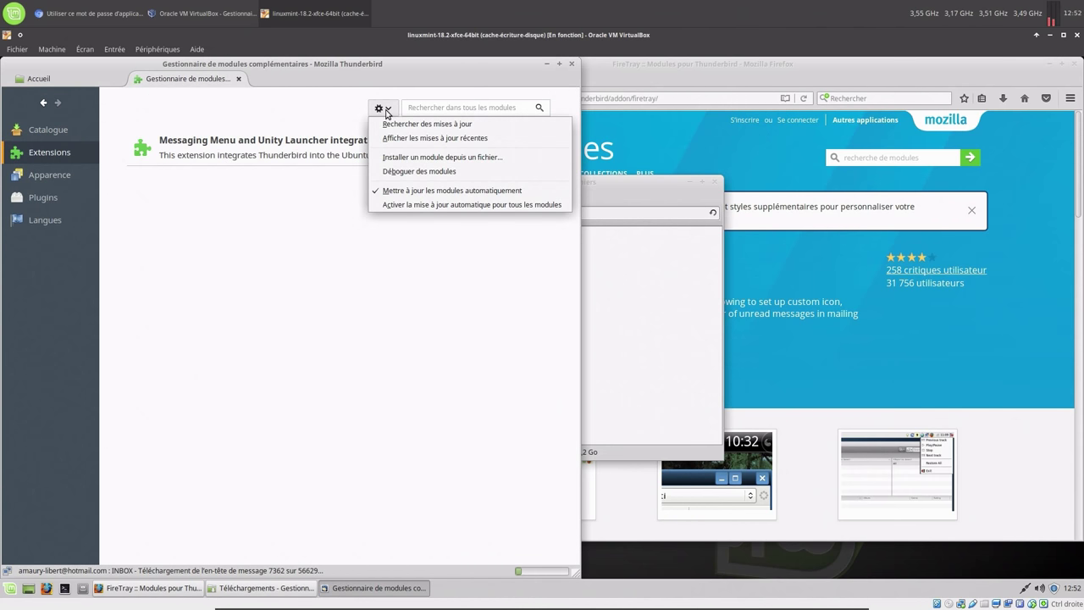
click(409, 157)
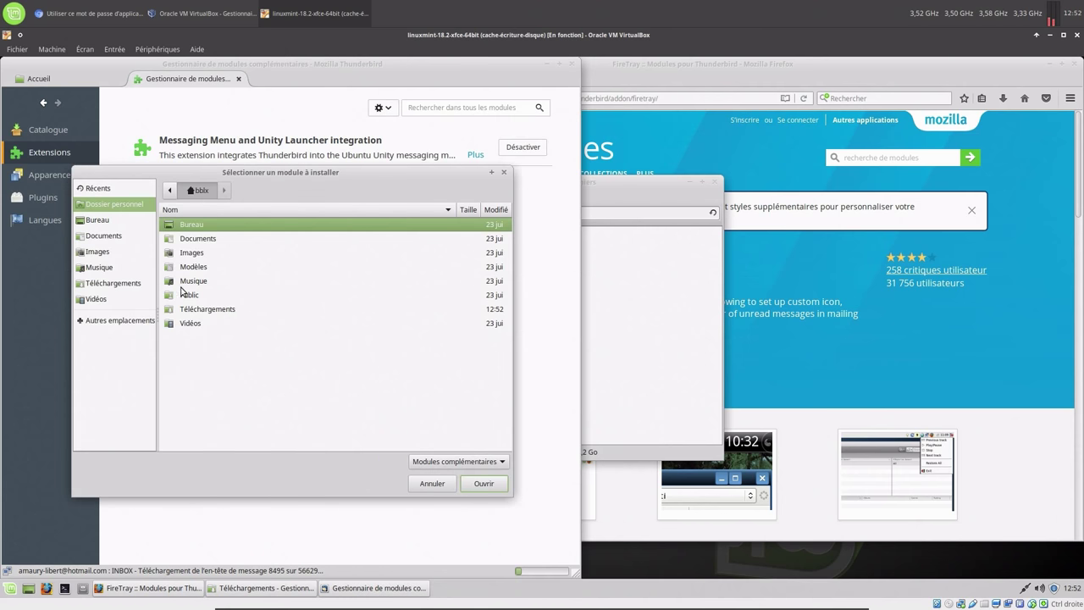
click(201, 310)
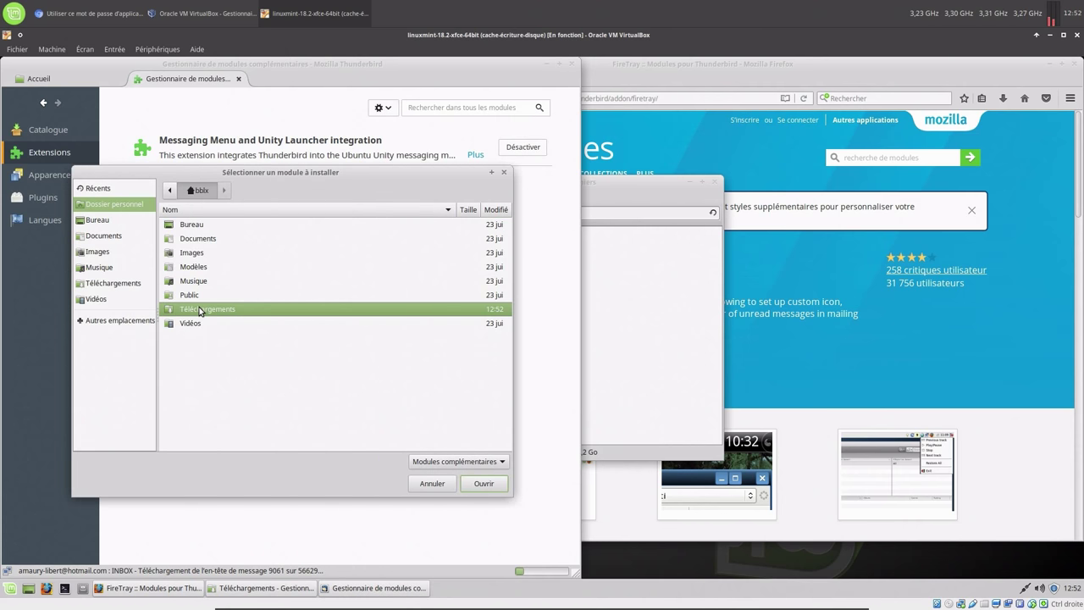
double_click(201, 310)
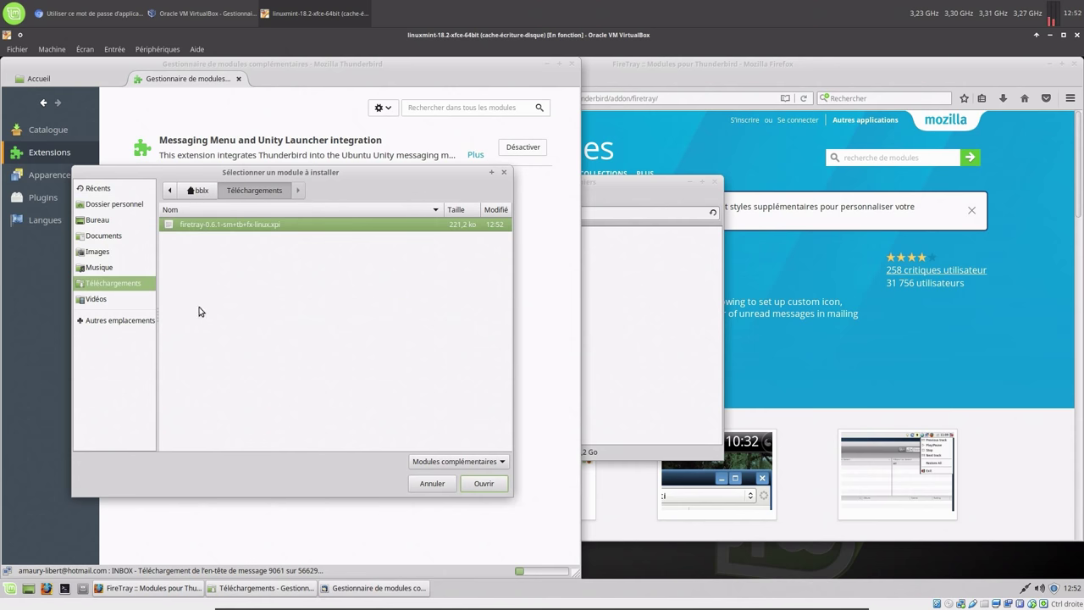
double_click(214, 225)
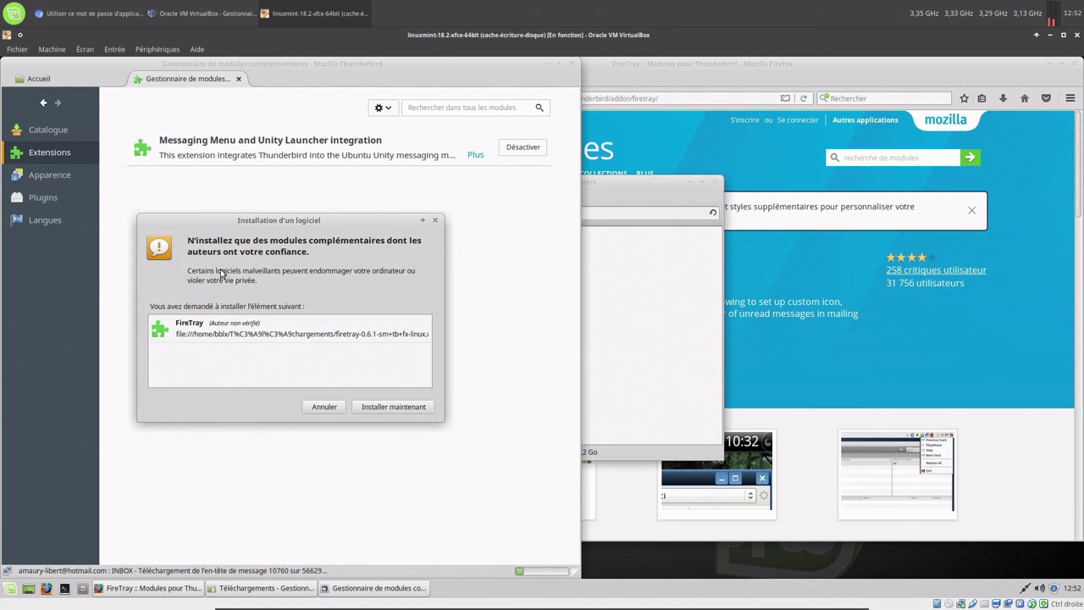
click(365, 408)
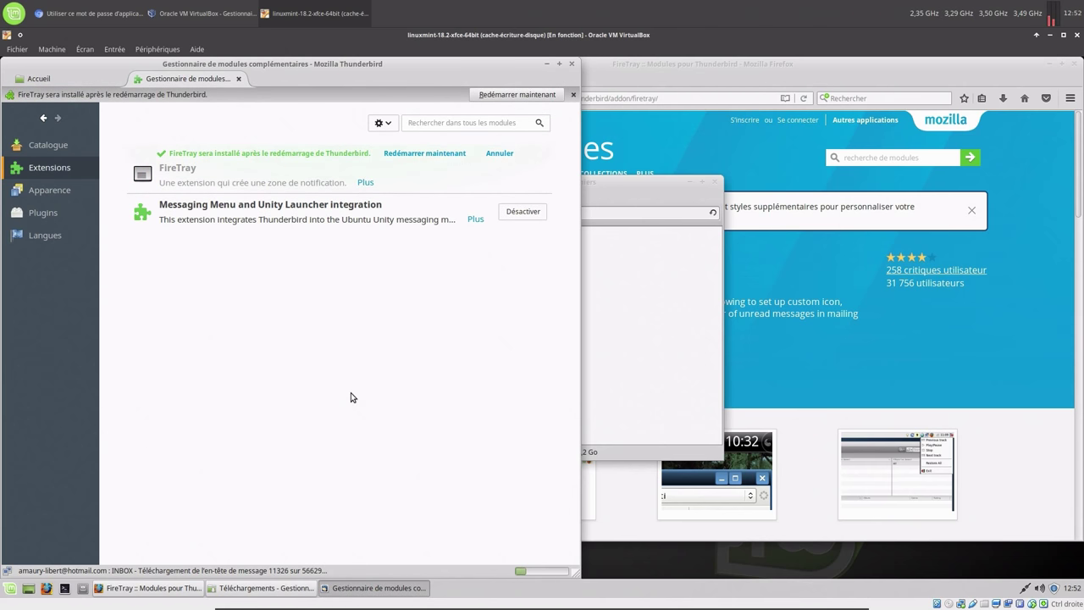
click(424, 153)
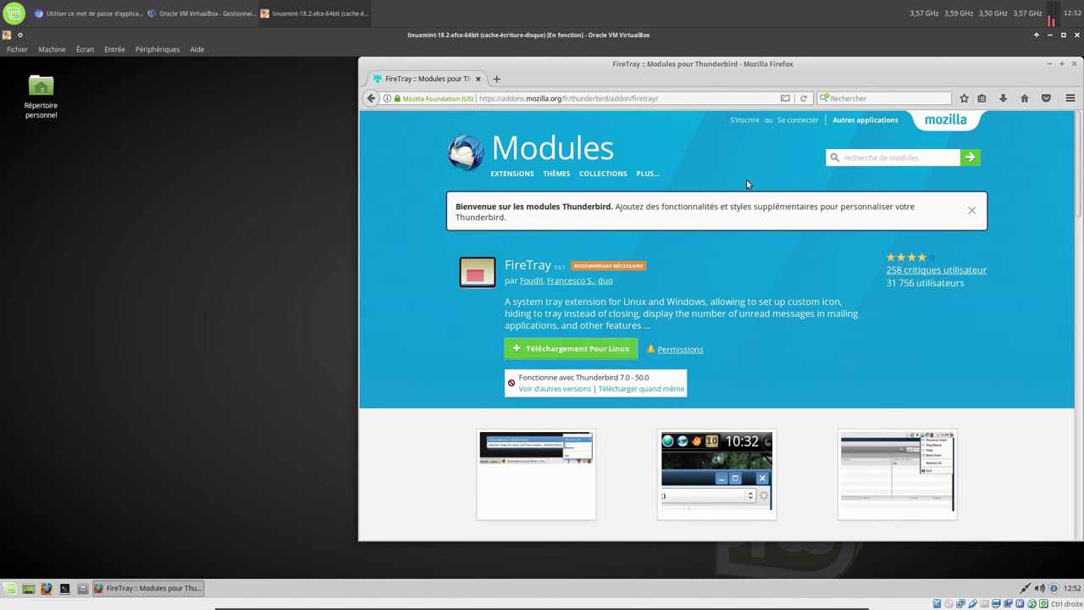
Close the Téléchargements file manager window and the Firefox window
click(714, 181)
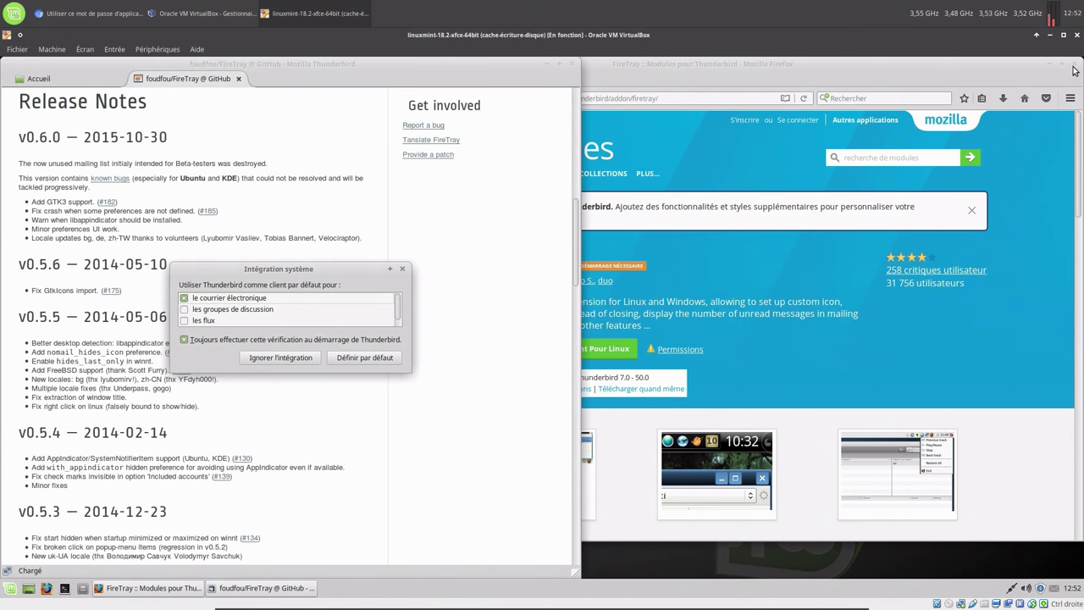
click(1073, 70)
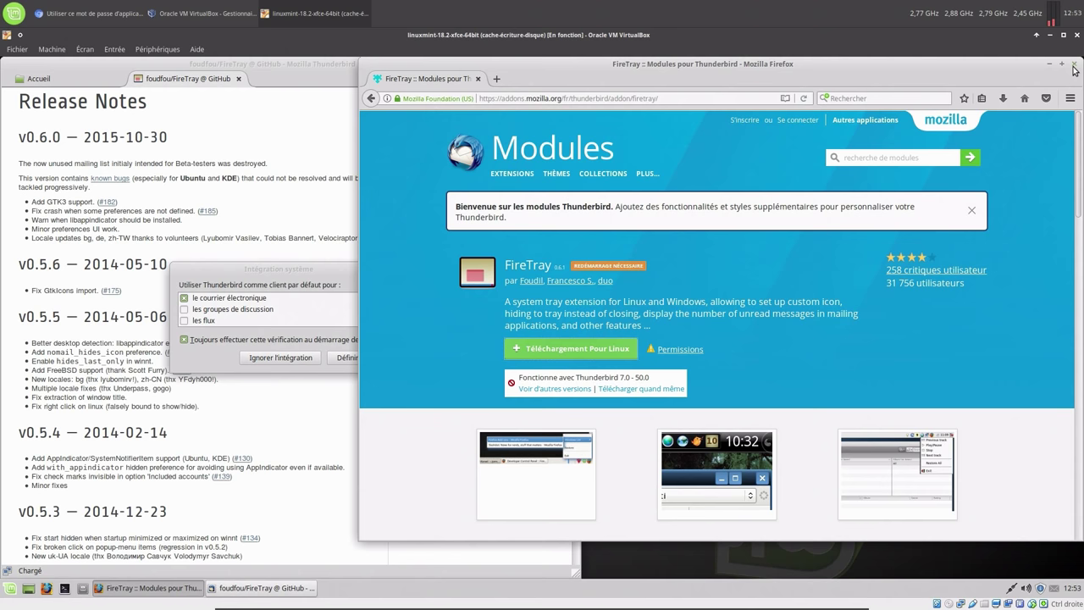
click(1073, 65)
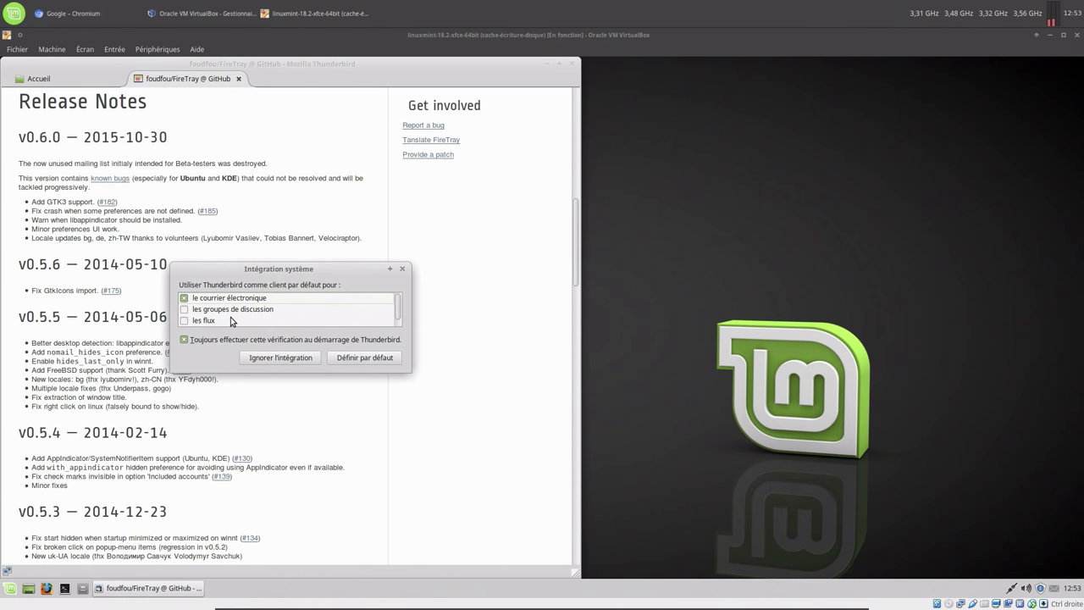
Set Thunderbird as the system's default client for email (le courrier électronique)
click(189, 342)
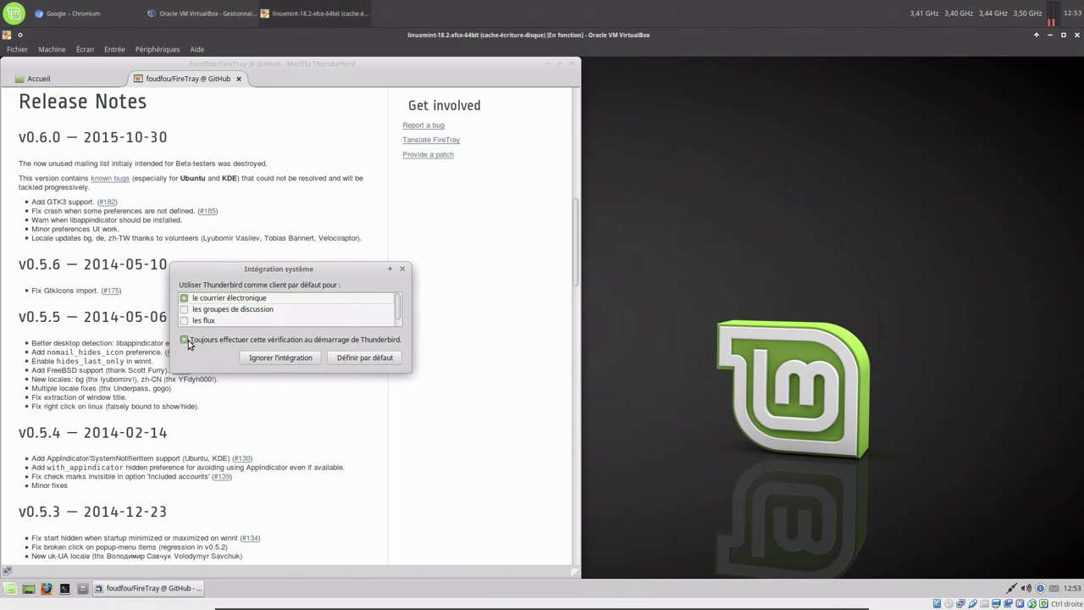
click(358, 360)
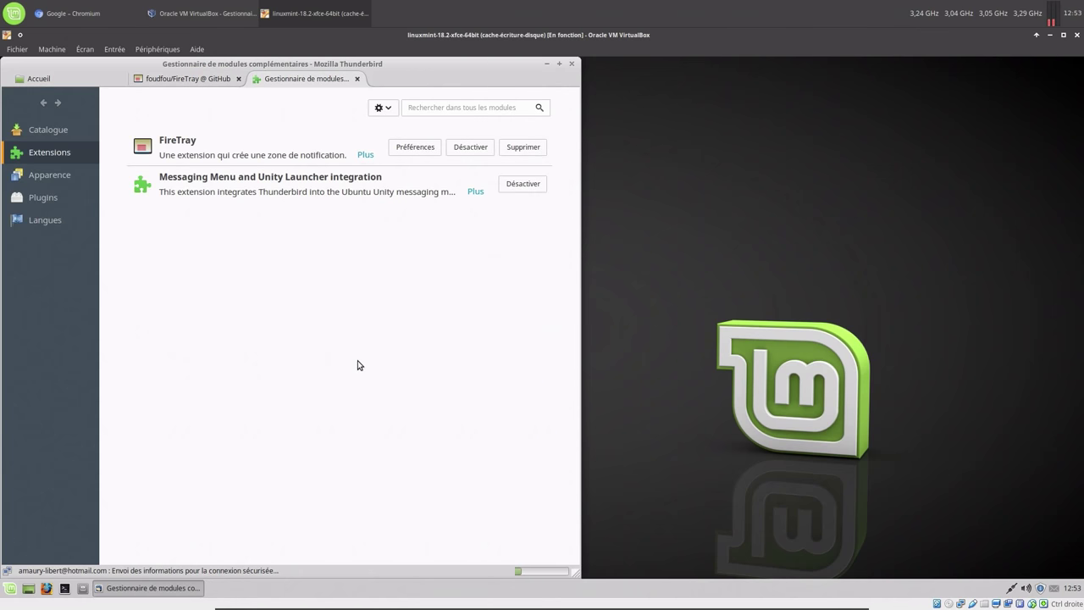
Close the add-ons manager and FireTray GitHub pages in Thunderbird and maximise its window
click(357, 79)
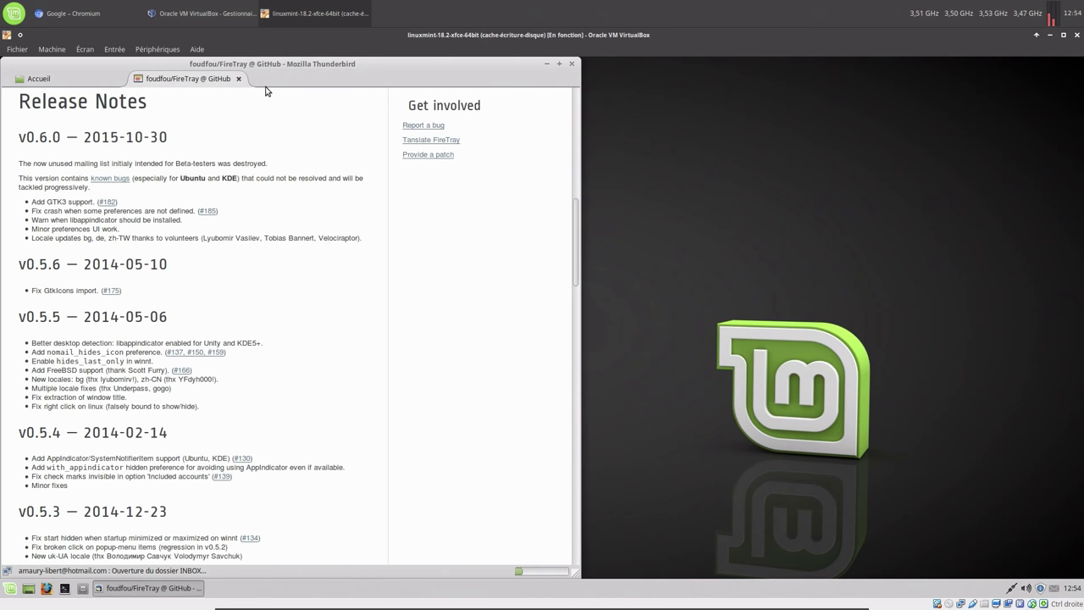
click(240, 78)
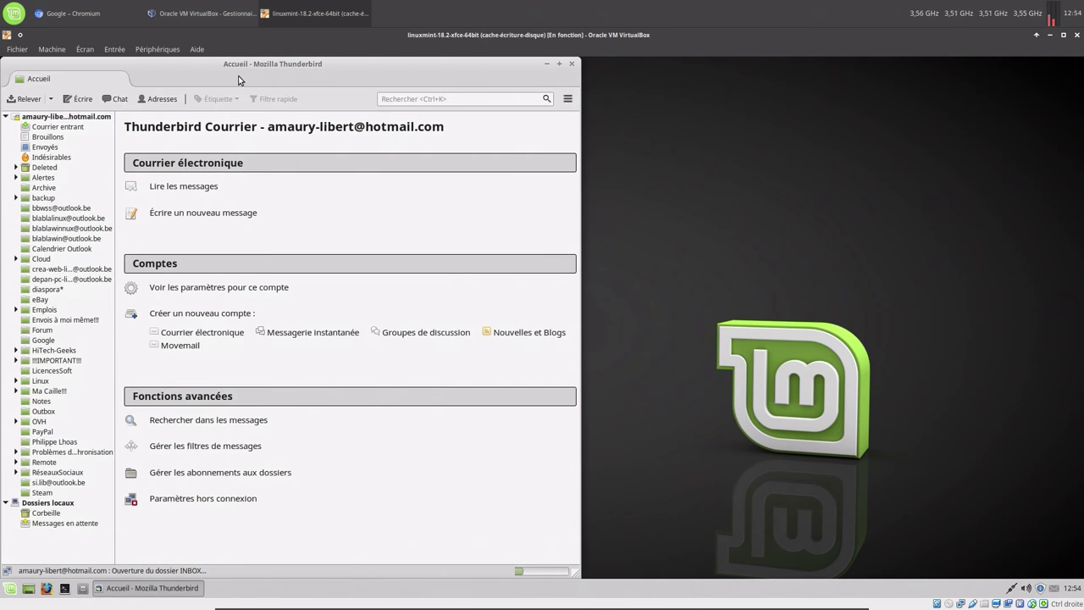
click(559, 64)
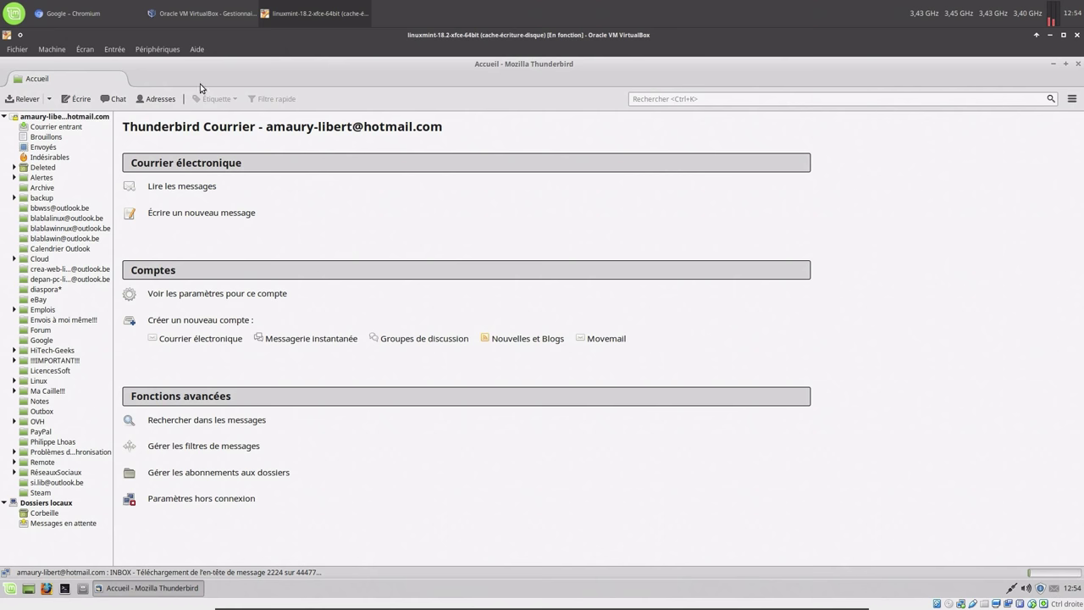
Review the window options in FireTray's preferences through the add-ons manager, and close the Thunderbird window
click(1071, 98)
click(1037, 150)
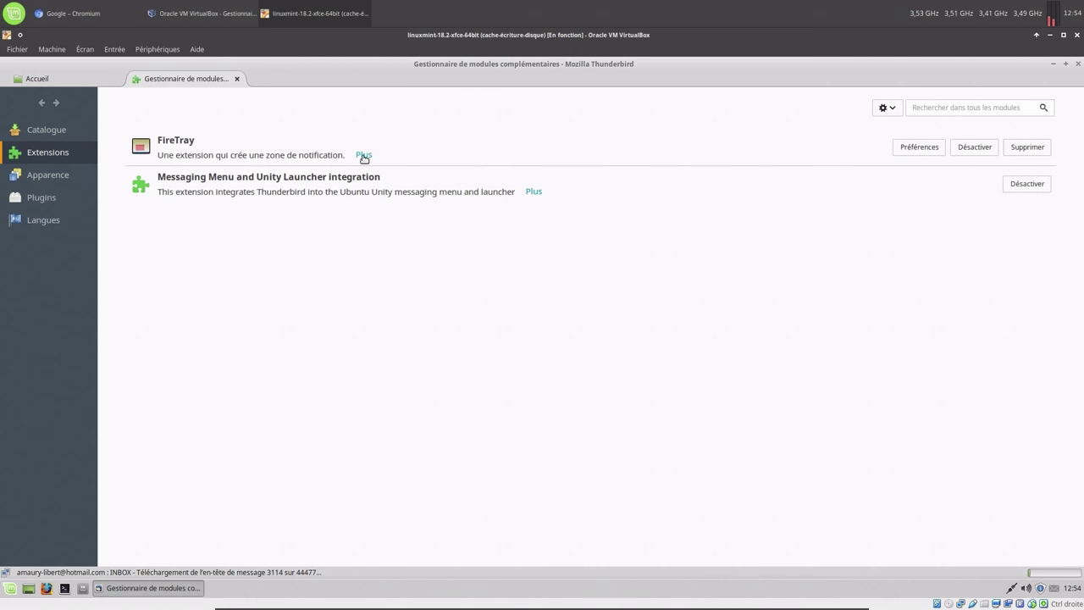
click(221, 145)
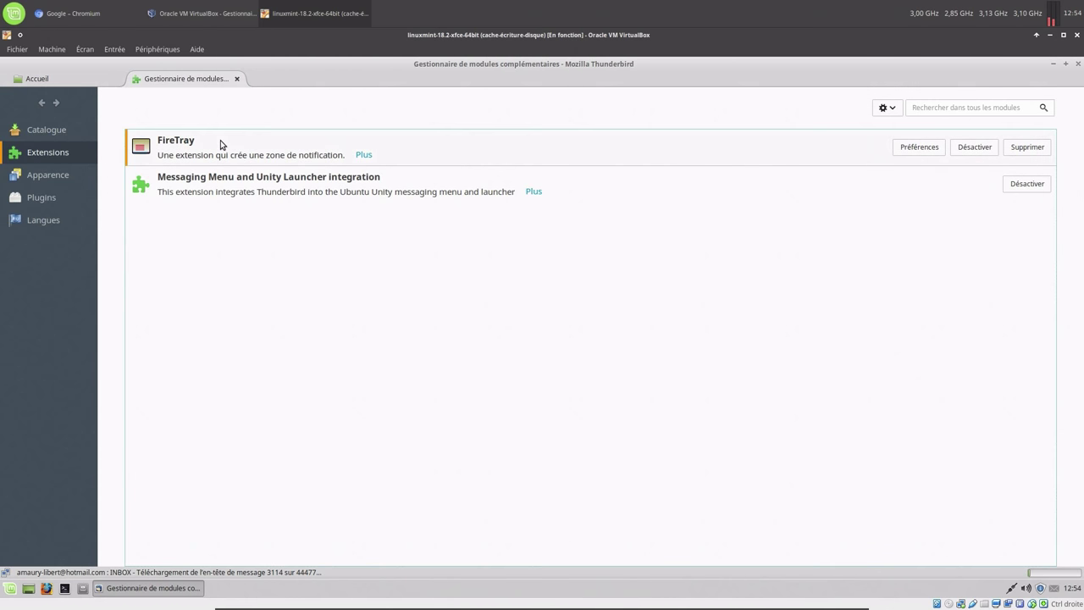
click(919, 148)
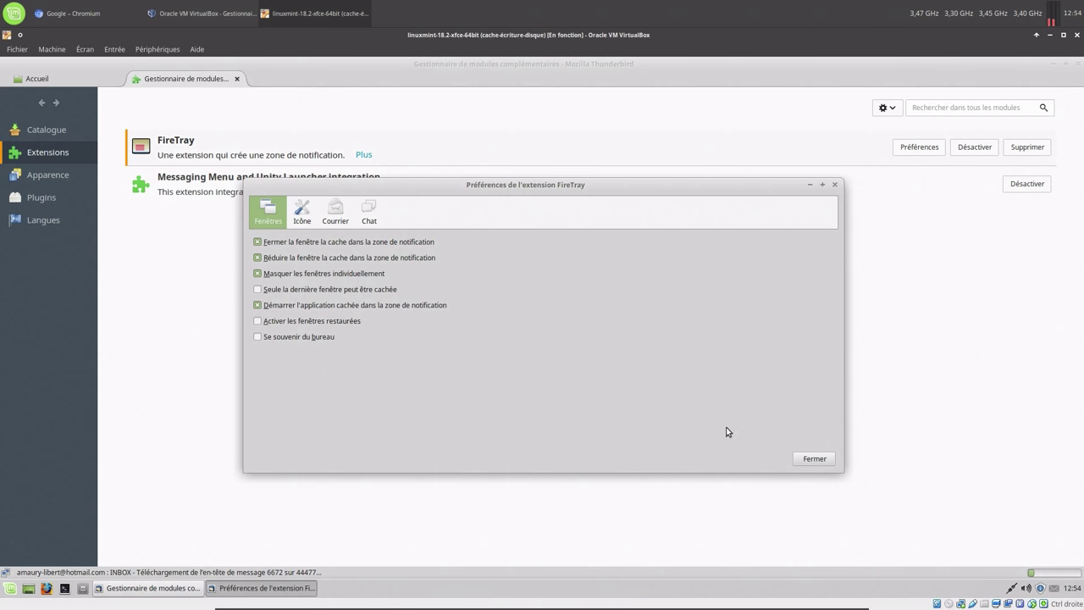
click(818, 464)
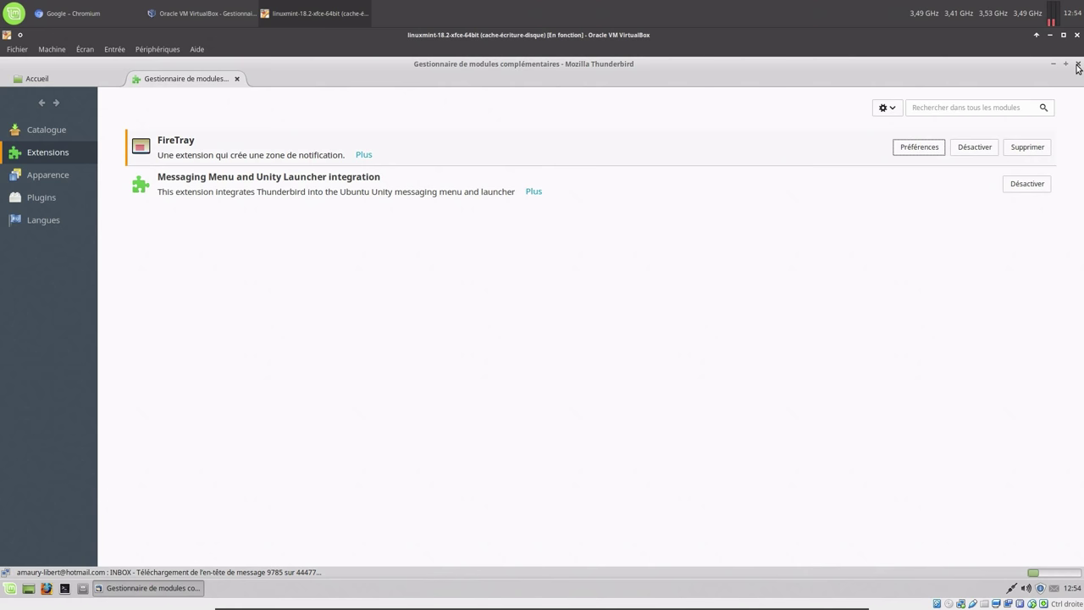
click(1077, 65)
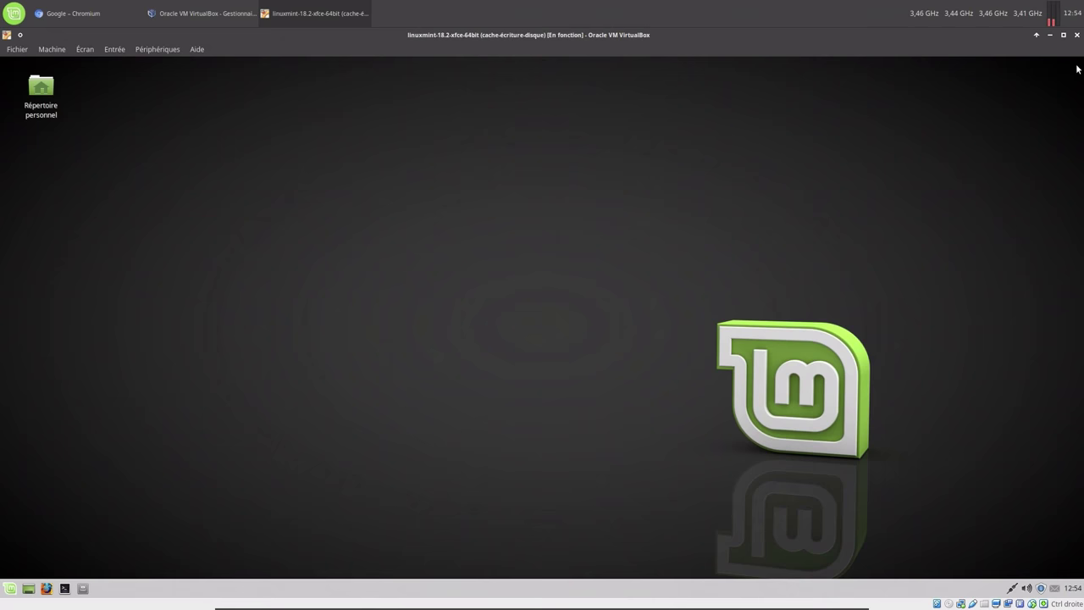
Open the automatic application startup settings under Session et démarrage in the system settings
click(11, 589)
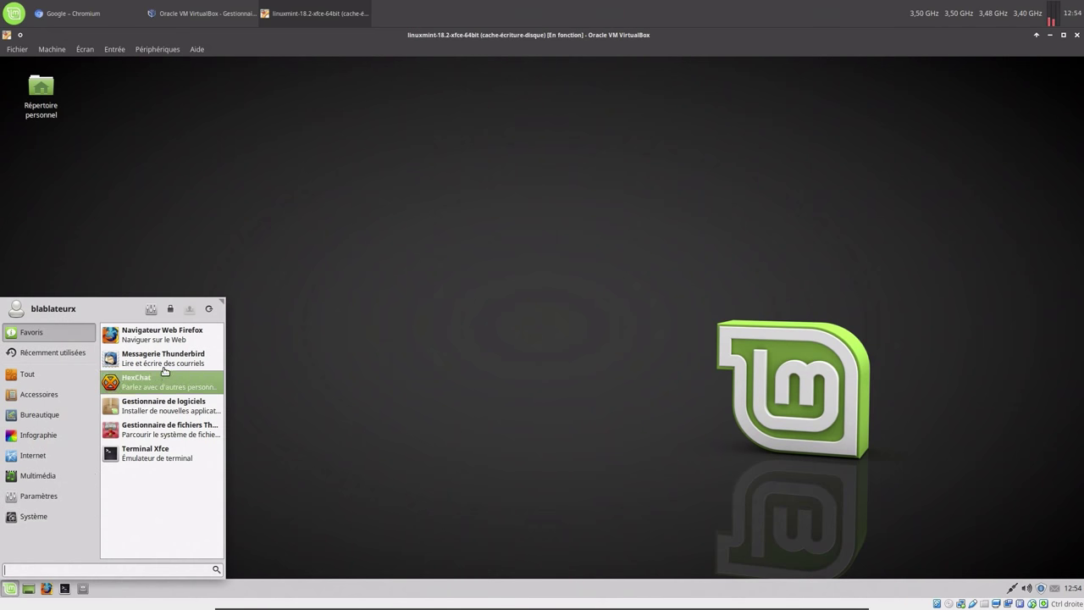
click(160, 310)
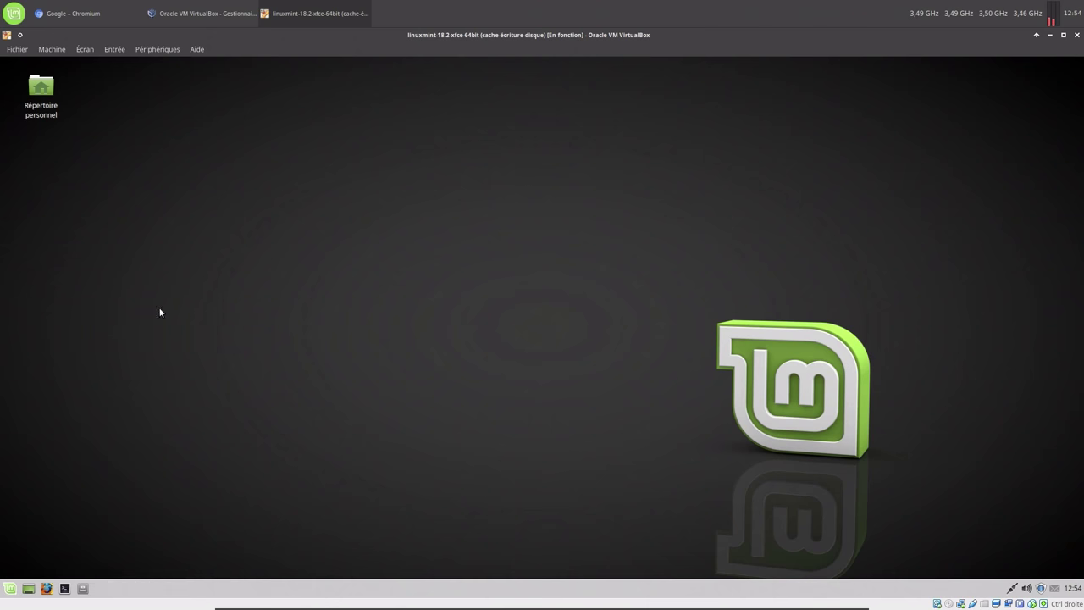
scroll(455, 357, down, 5)
scroll(456, 358, down, 2)
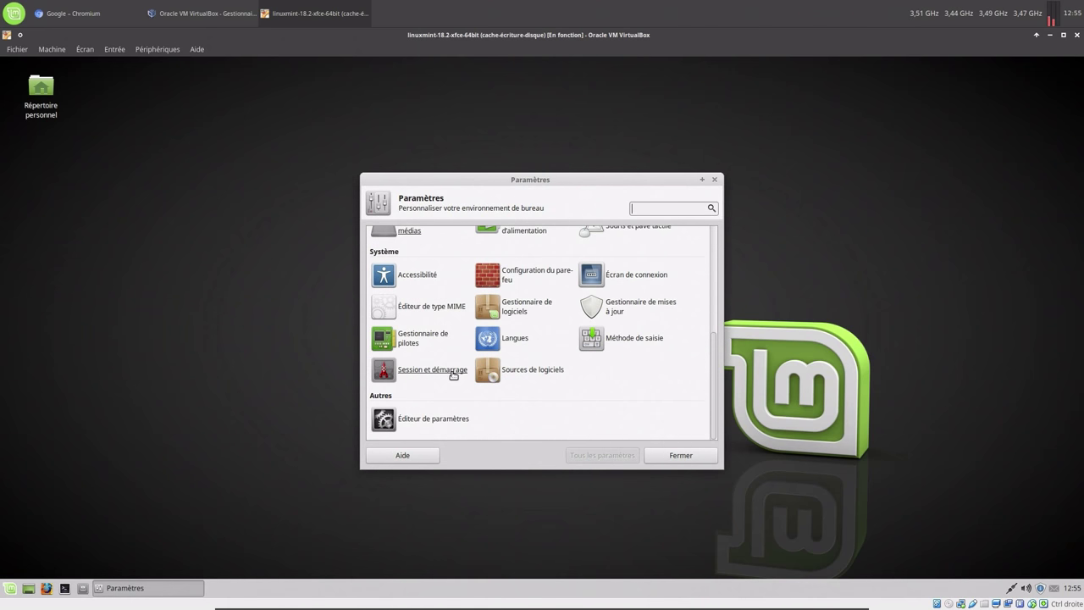
click(452, 376)
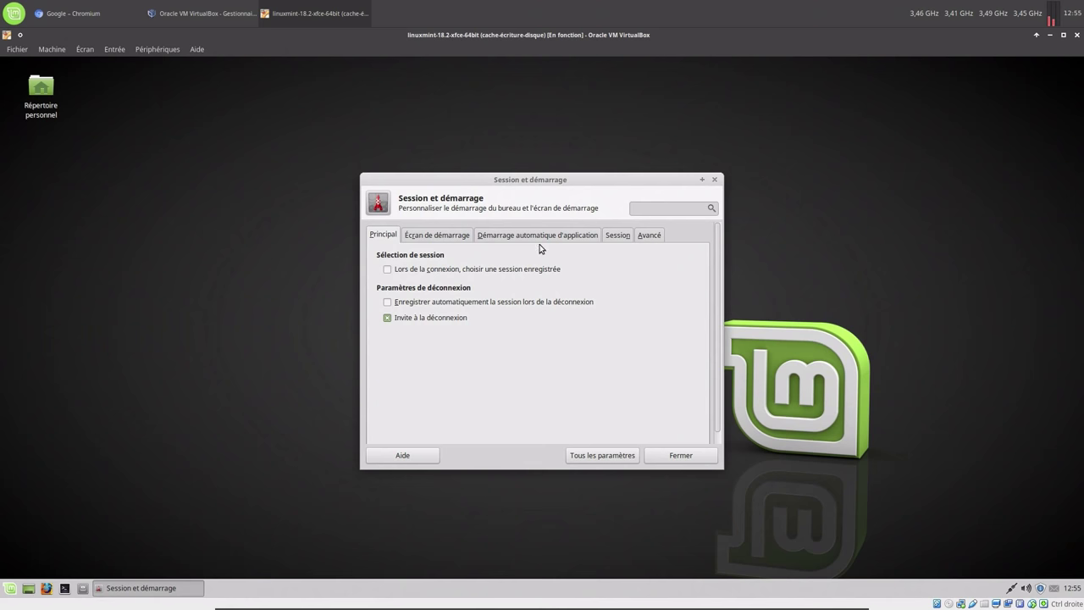
click(534, 239)
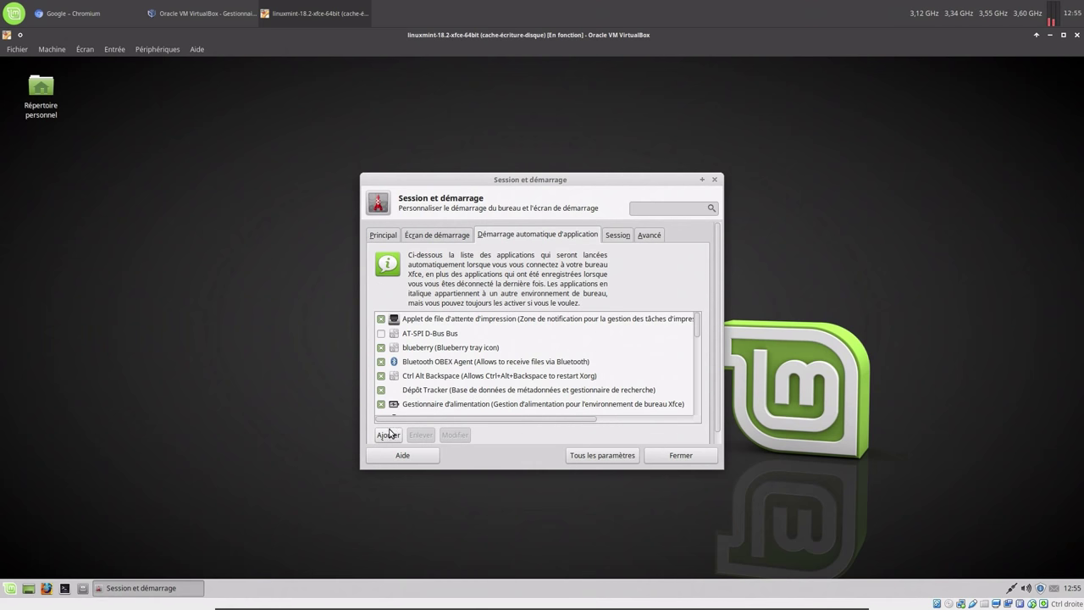
Add a startup application named Thunderbird with description "Gestionnaire mails" and command /usr/bin/thunderbird, and close the session settings
click(389, 434)
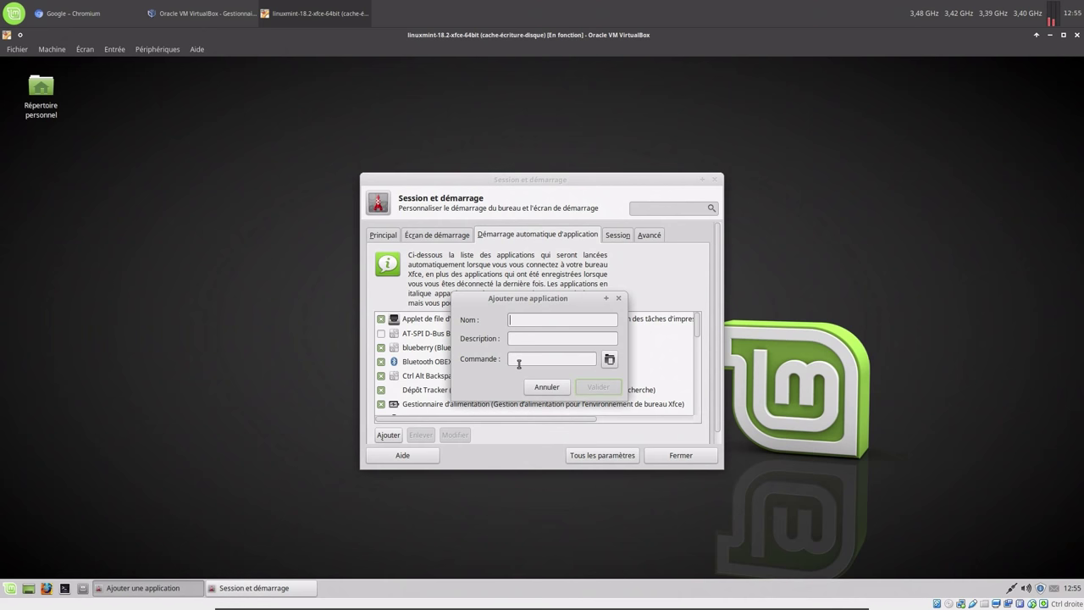
text(Thunderbird)
click(525, 337)
text(Appli)
key(BackSpace)
key(BackSpace)
key(BackSpace)
text(Gestionnaire mails)
right_click(580, 359)
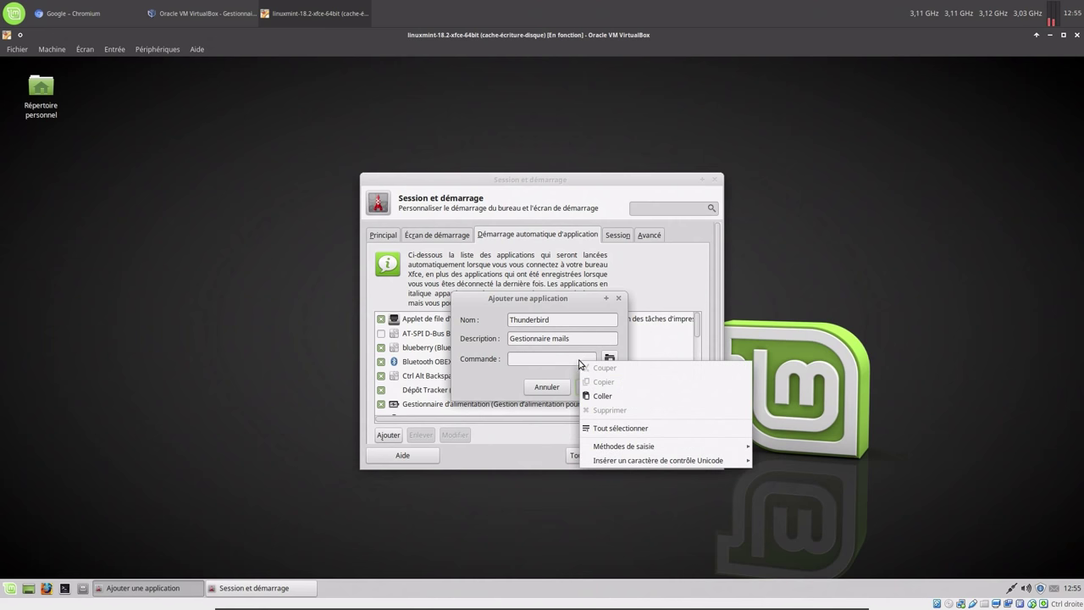
click(601, 396)
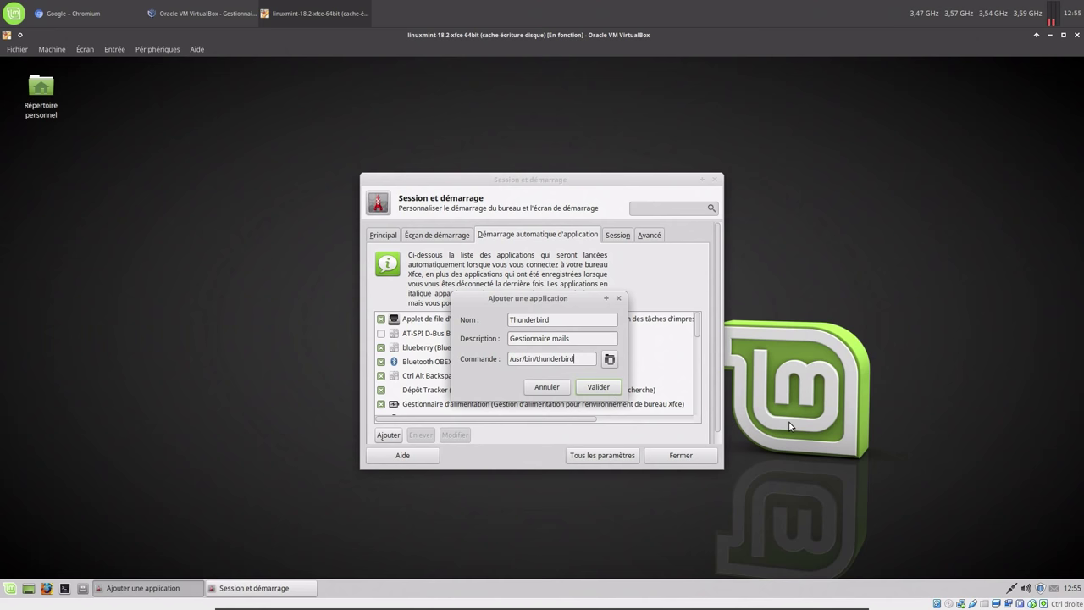
click(606, 392)
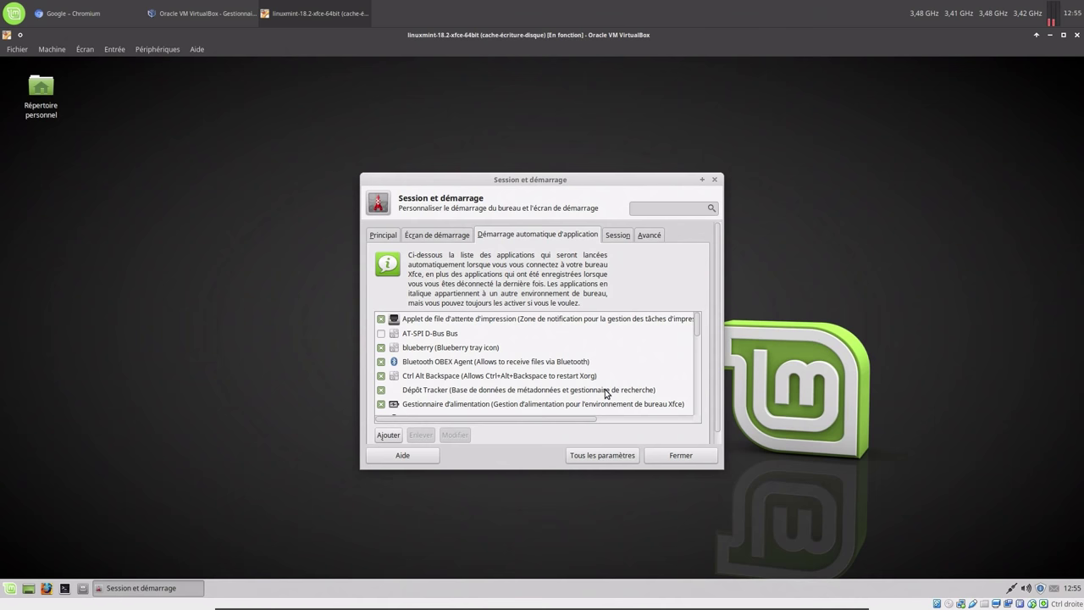
click(680, 455)
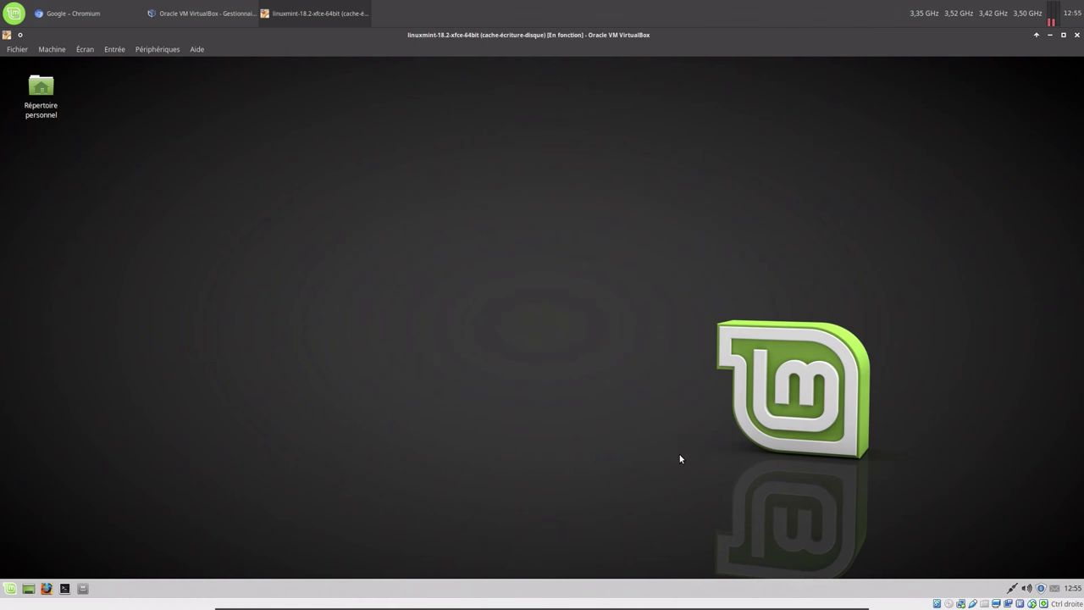
Restart Linux Mint and log back in by entering the account password
click(10, 588)
click(208, 308)
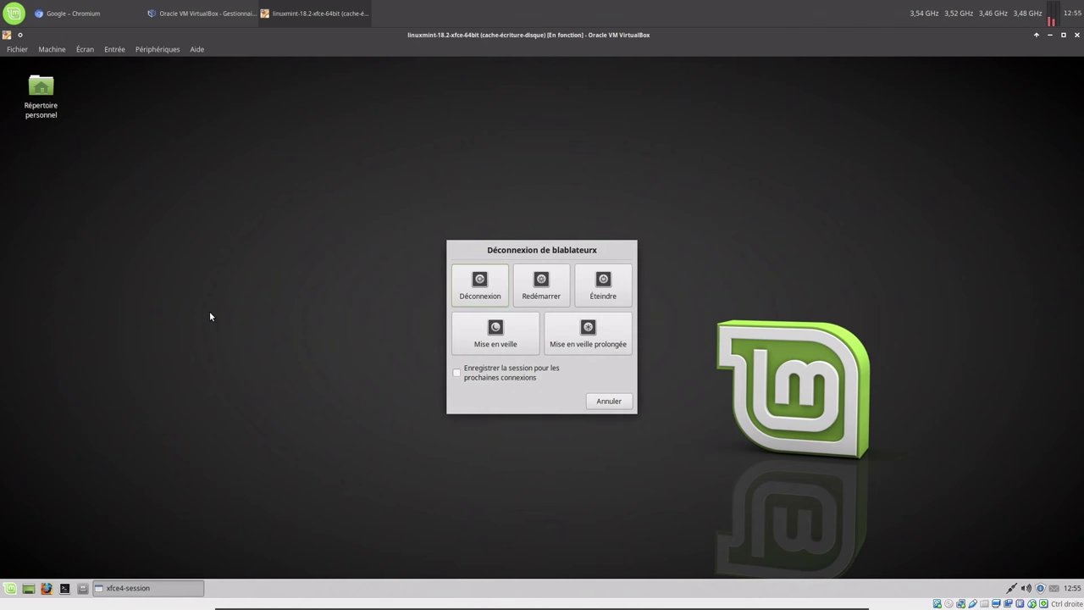
click(537, 292)
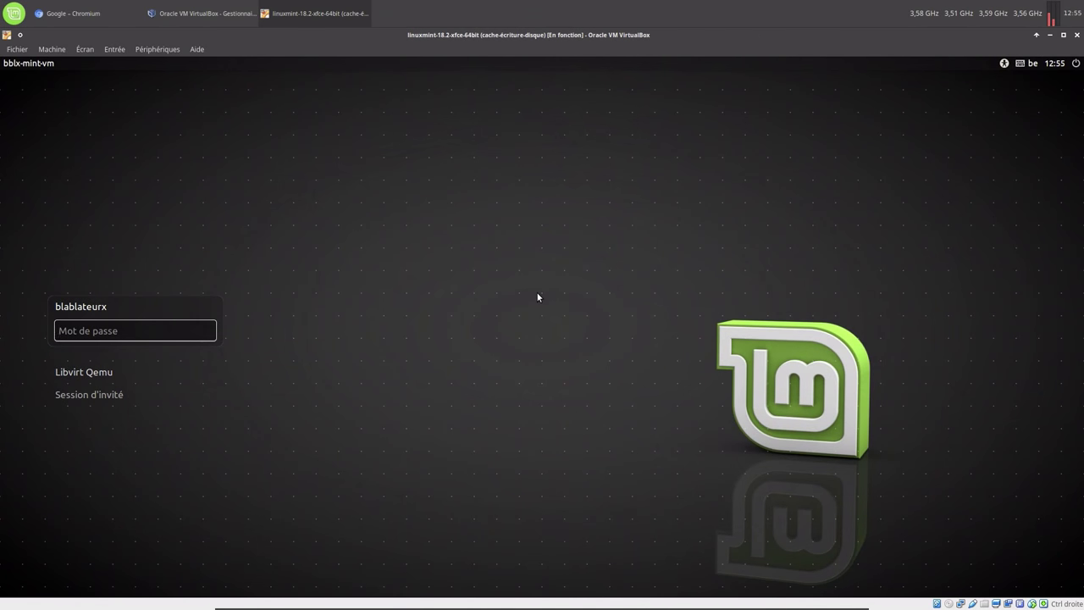
text(•••••••)
key(Return)
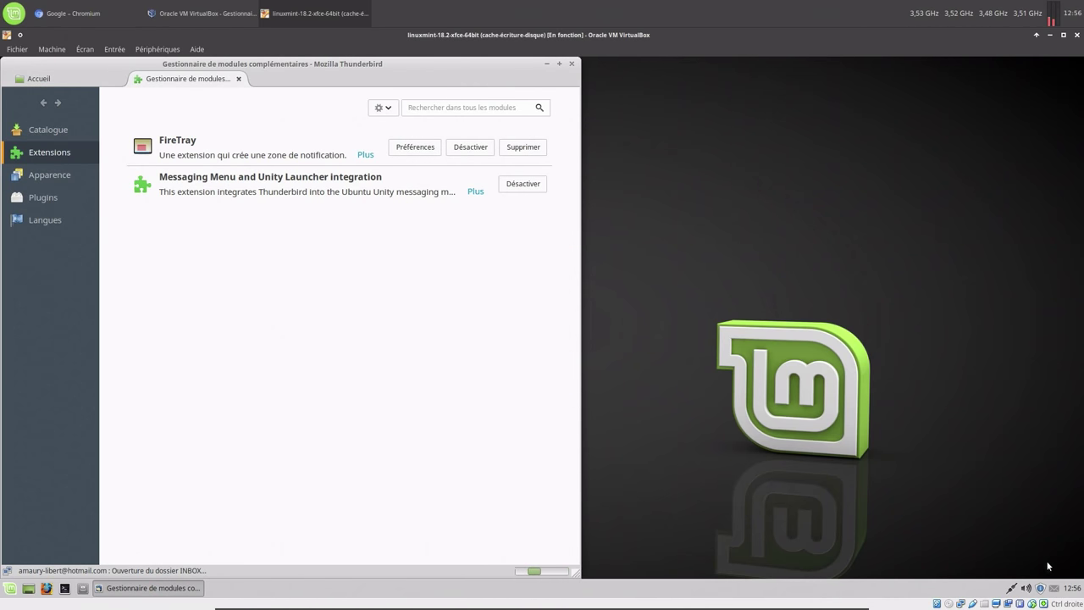
Test hiding and restoring Thunderbird from the notification area, and close its add-ons manager page and main window
click(1053, 588)
click(1053, 589)
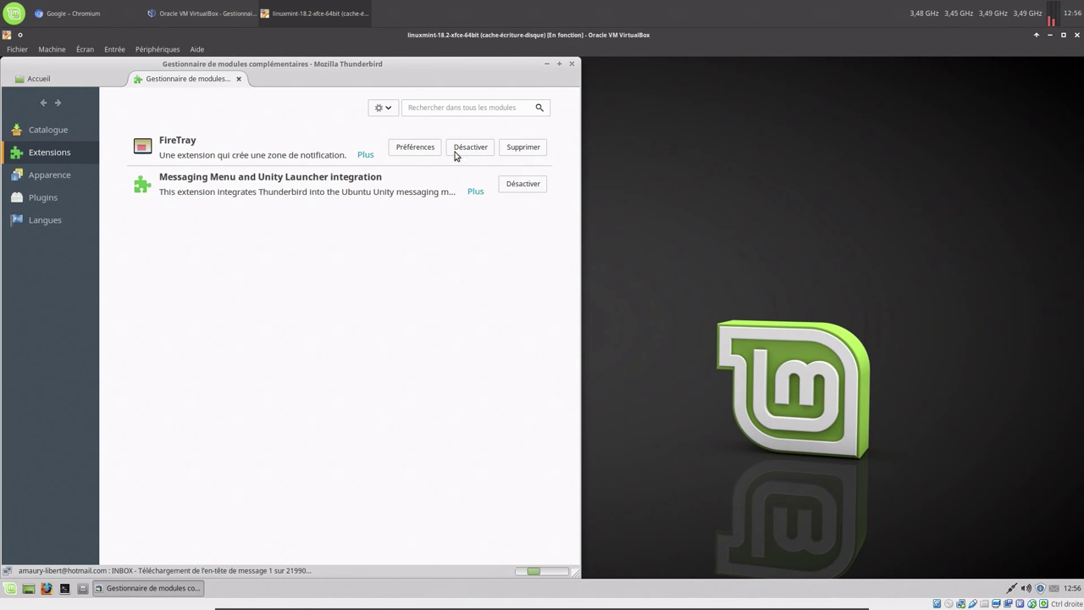
click(238, 78)
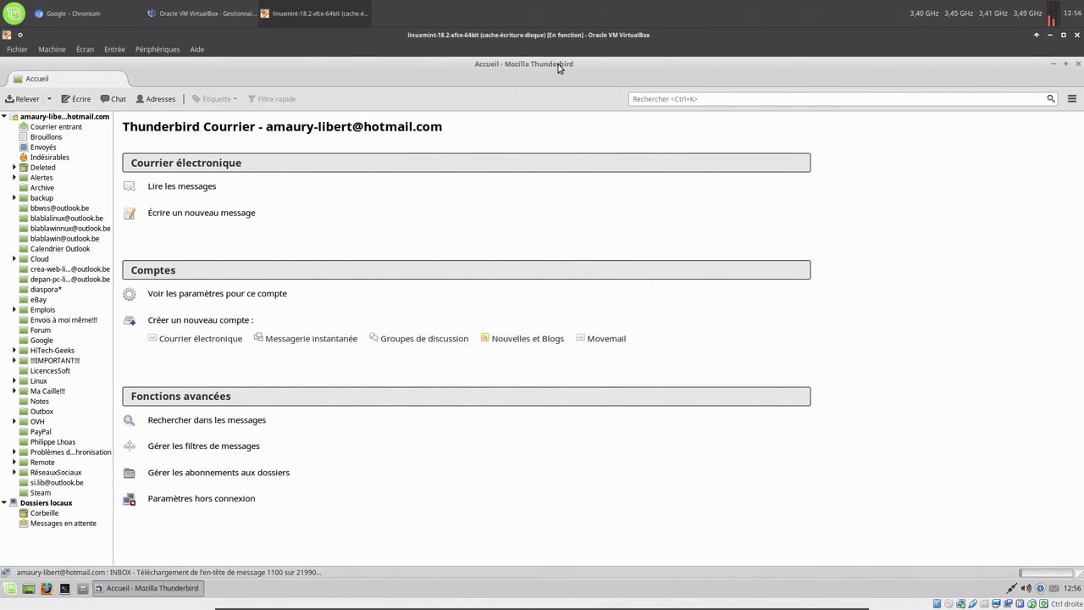
click(559, 65)
click(1076, 65)
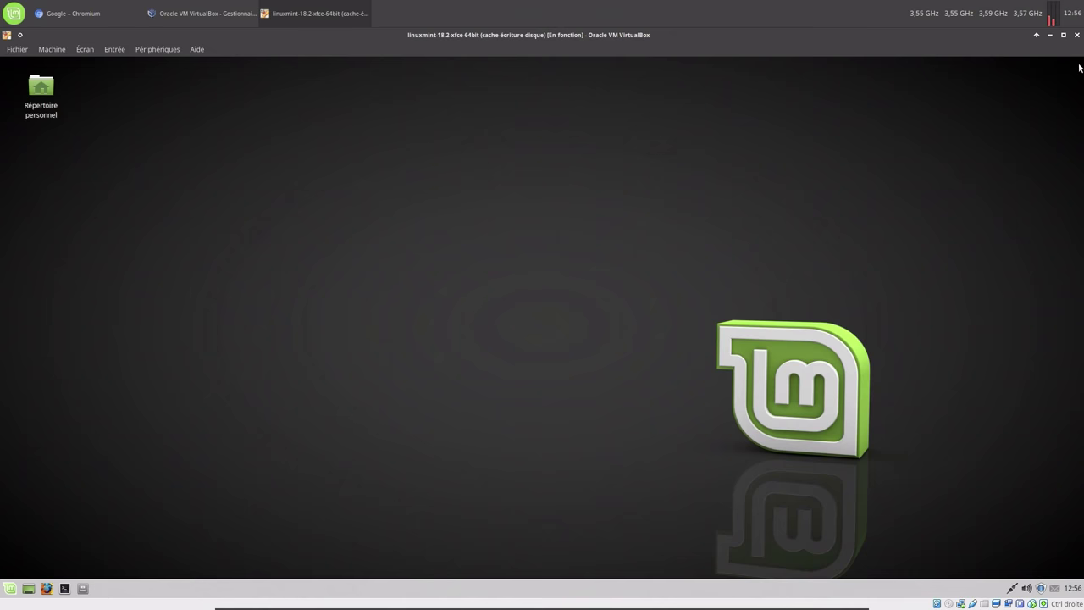